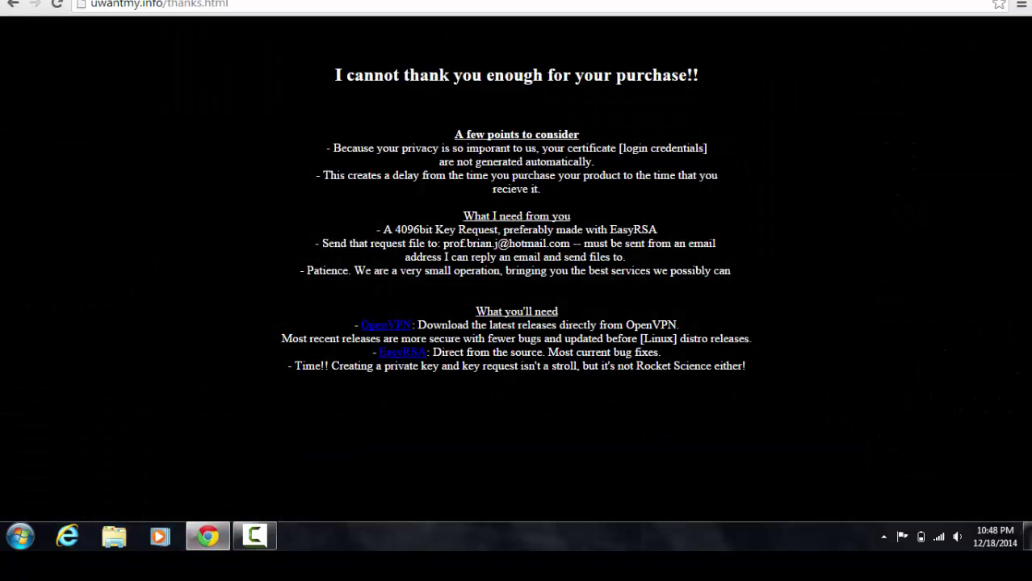
Download openvpn-install-2.3.6-I601-x86_64.exe, the Vista-and-later 64-bit build, from the OpenVPN downloads page.
left_click(399, 325)
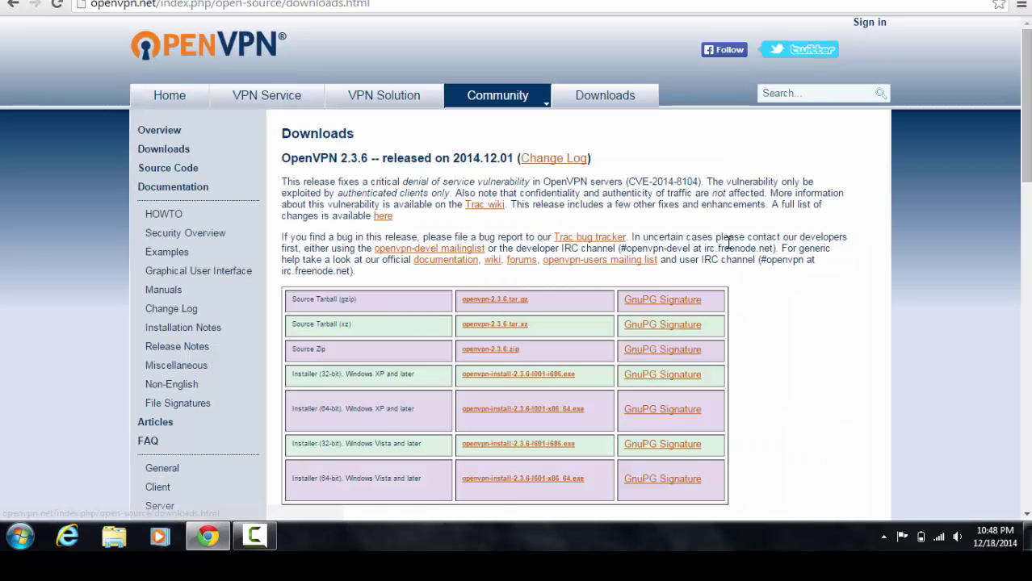
scroll(787, 260, "down", 2)
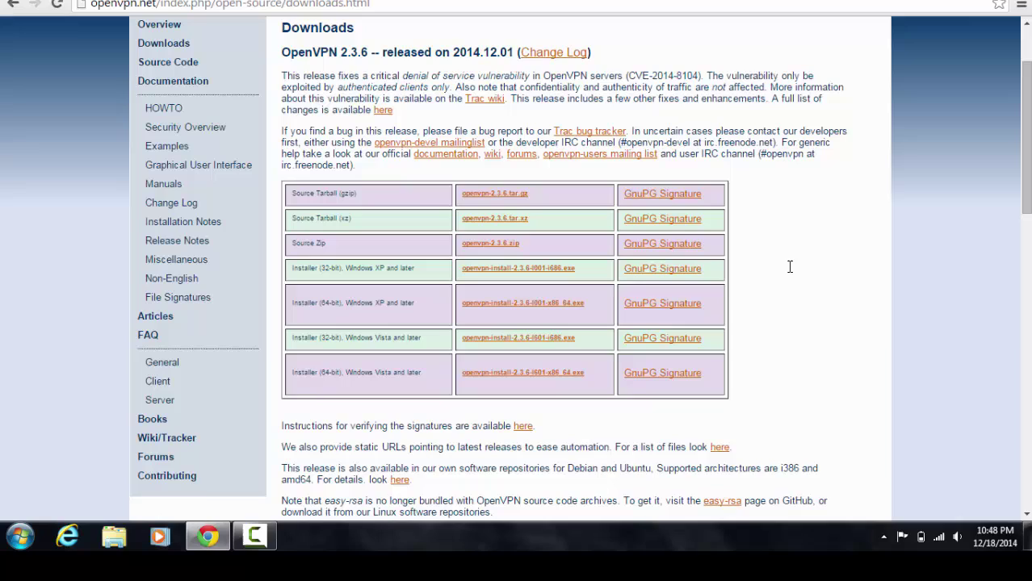
left_click(540, 377)
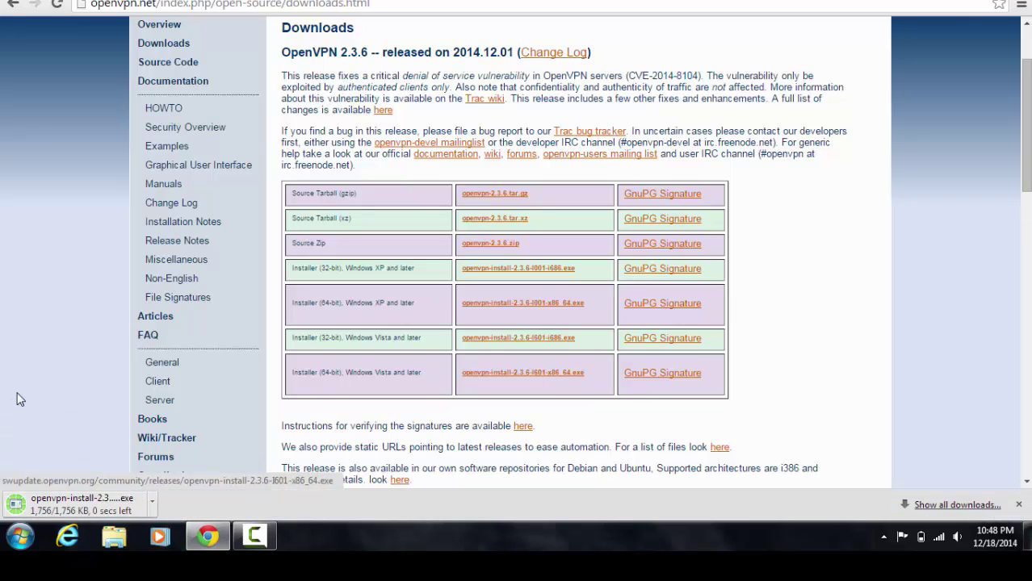
Install OpenVPN 2.3.6 with OpenSSL Utilities ticked, leaving Show Readme unchecked at the end.
left_click(51, 505)
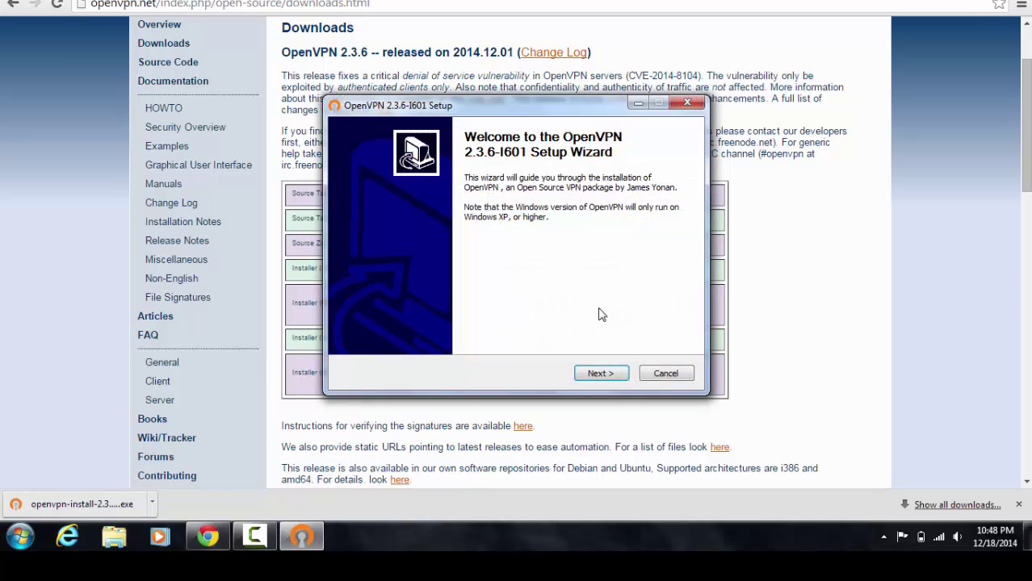
left_click(600, 372)
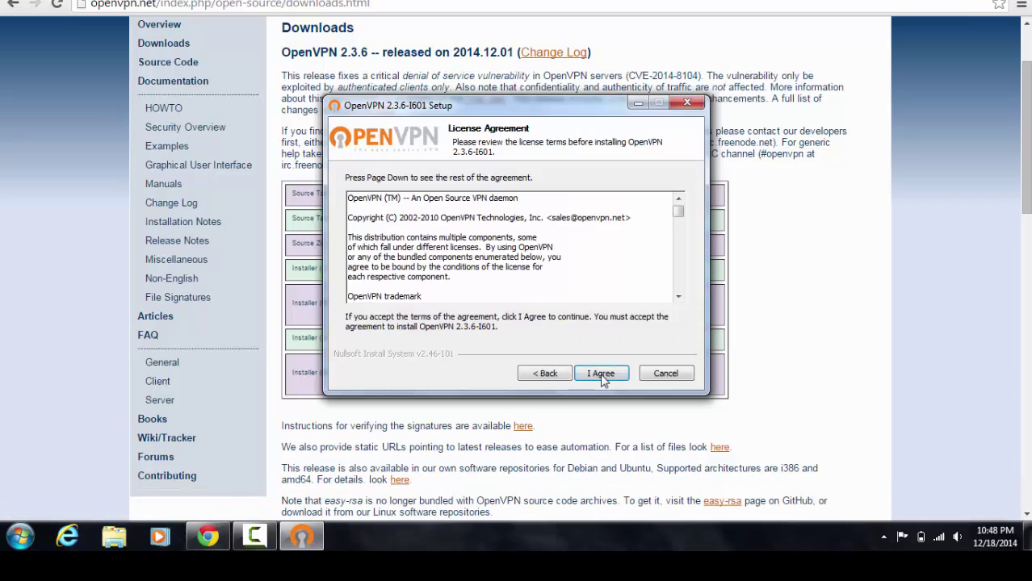
left_click(601, 374)
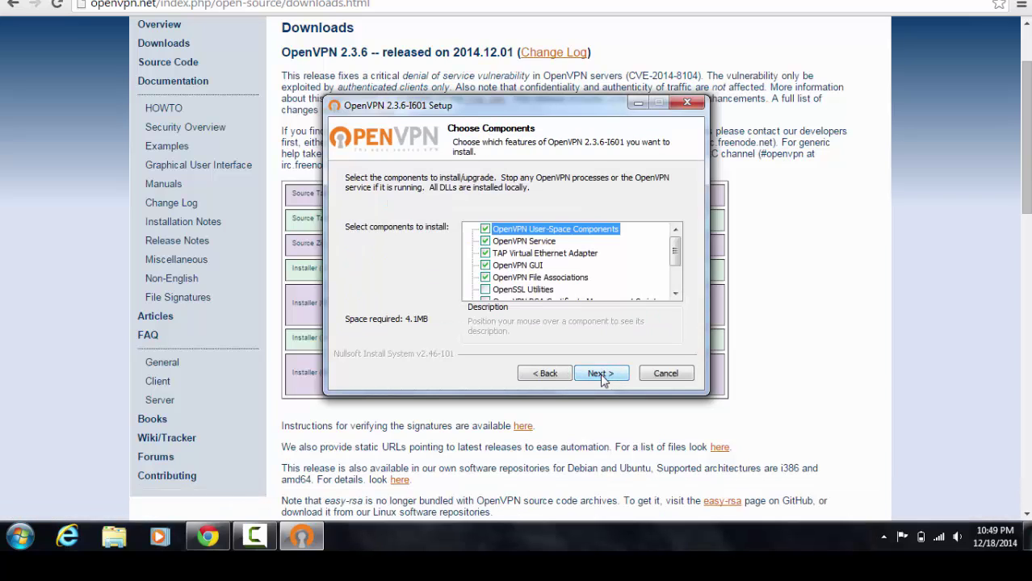
left_click(485, 290)
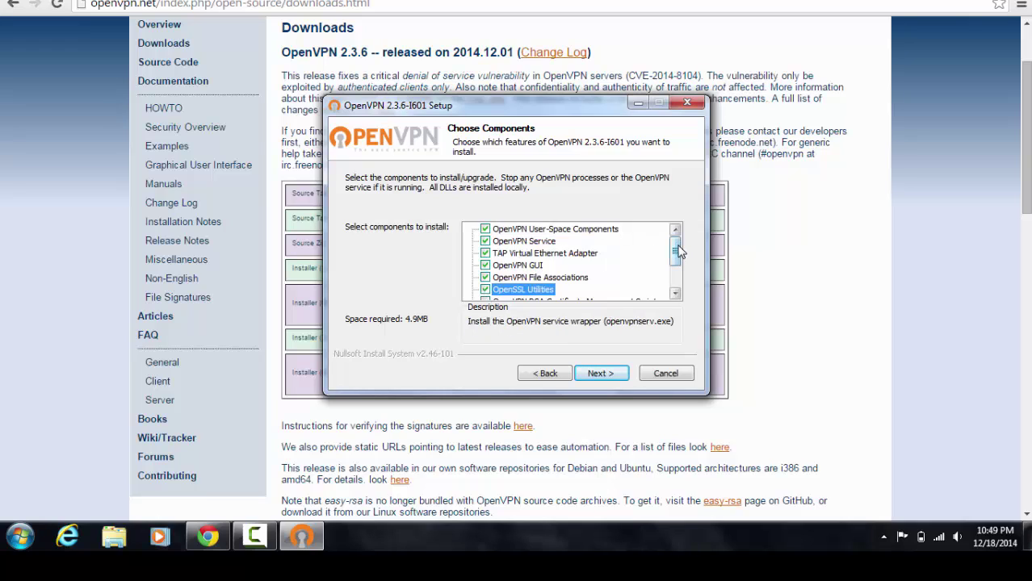
left_click_drag(677, 251, 680, 277)
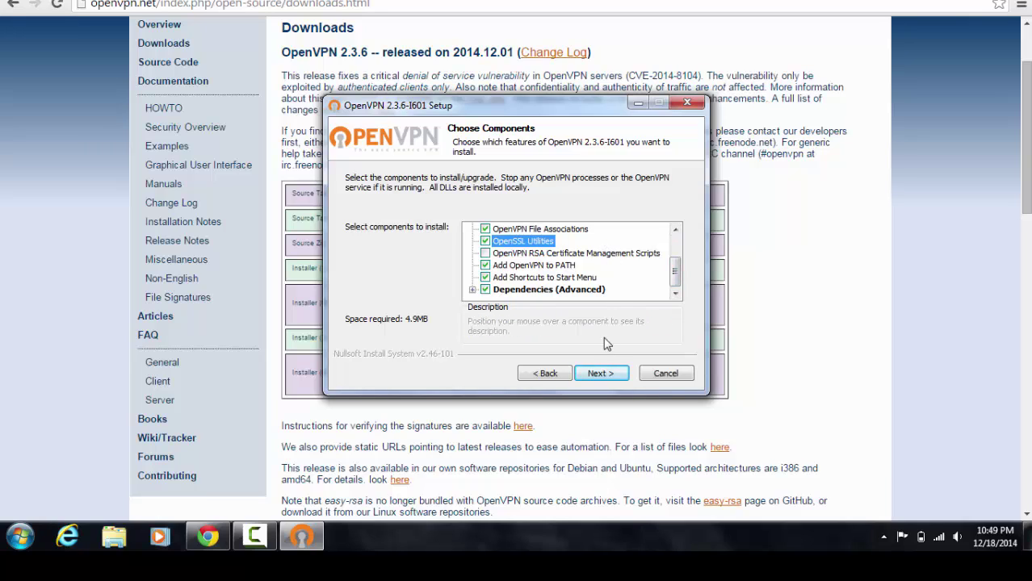
left_click(600, 374)
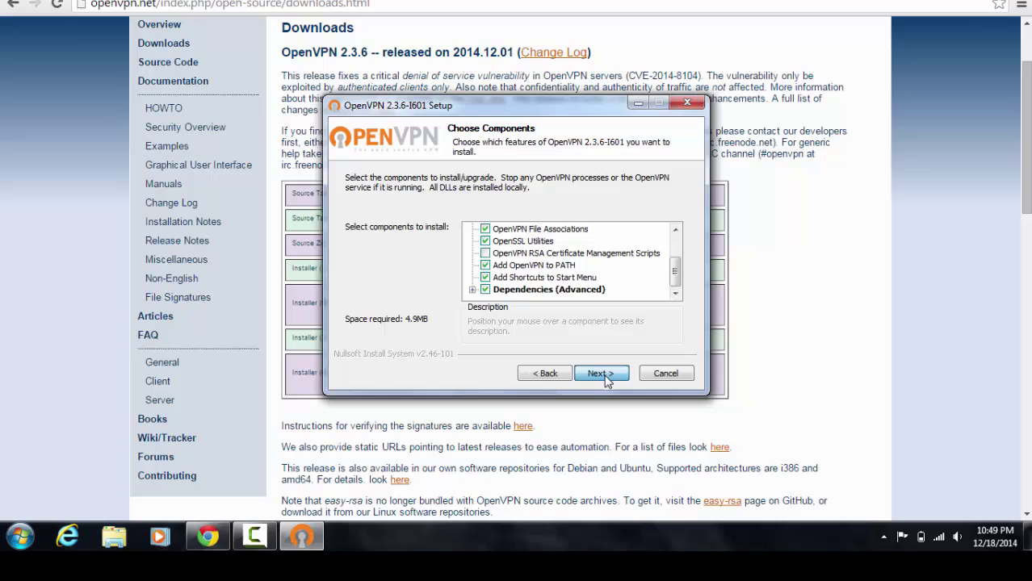
left_click(605, 378)
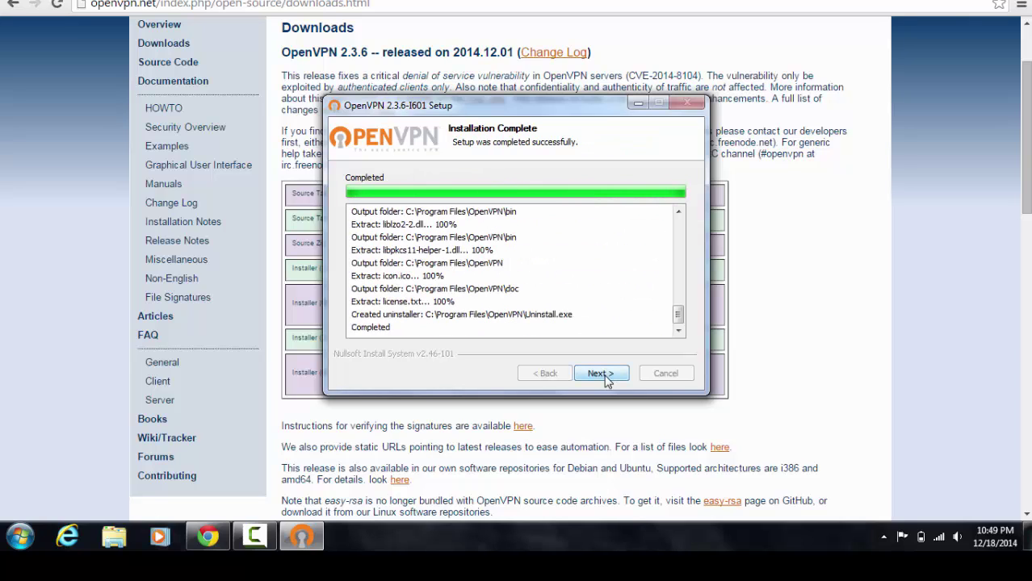
left_click(605, 376)
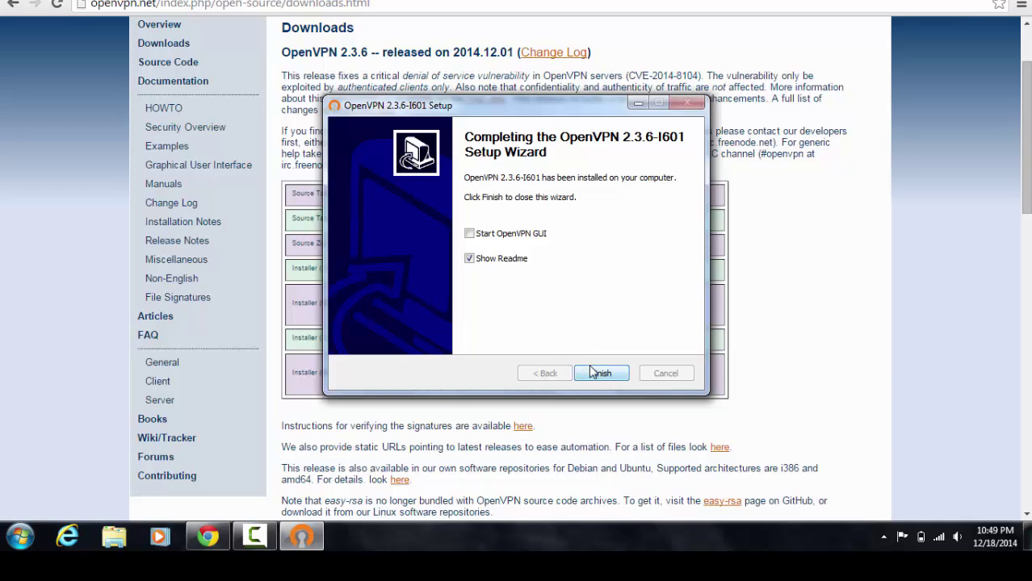
left_click(499, 258)
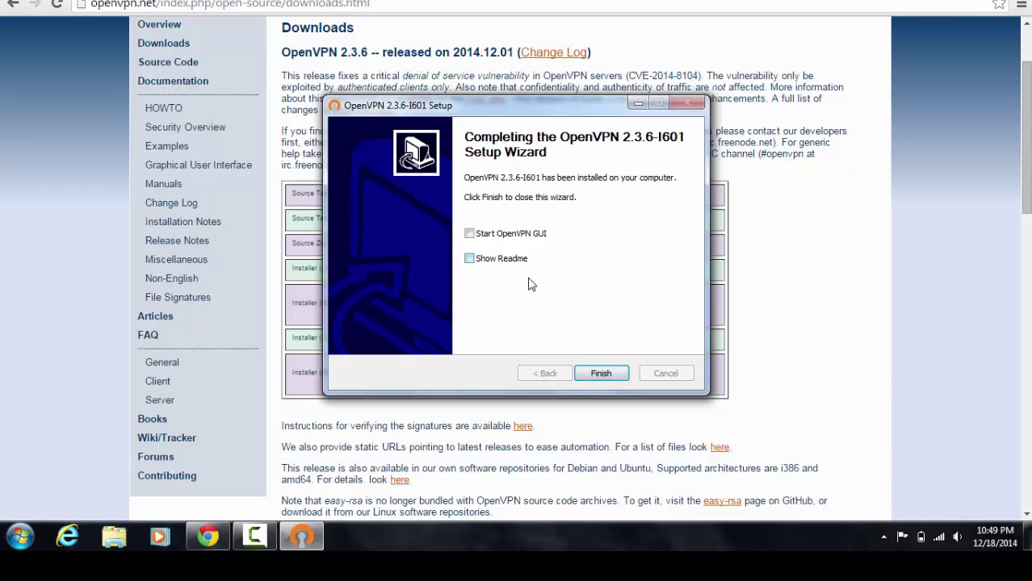
Finish the OpenVPN setup and load the uwantmy.info/thanks.html page in Chrome.
left_click(601, 373)
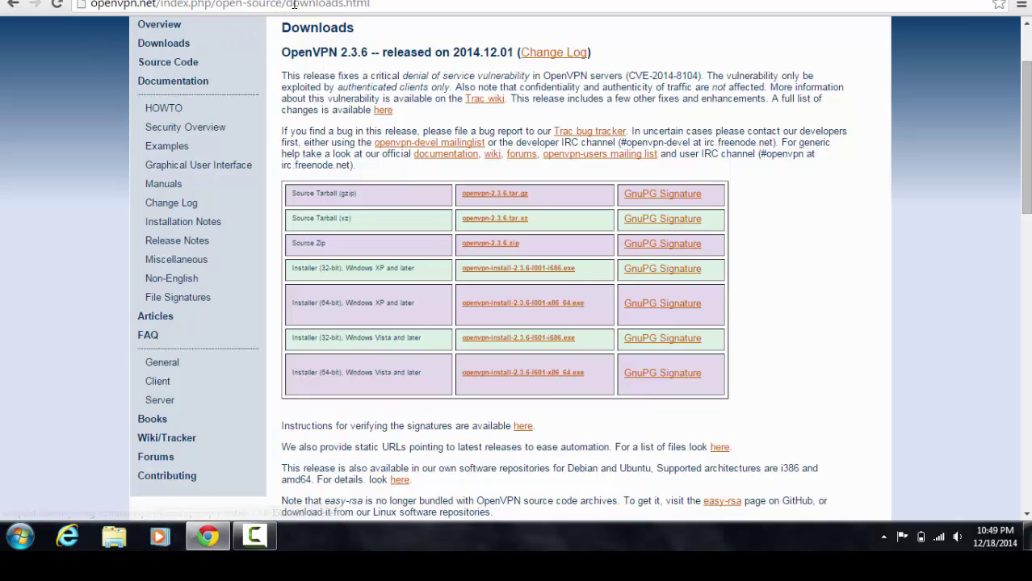
left_click(296, 5)
type("uwa")
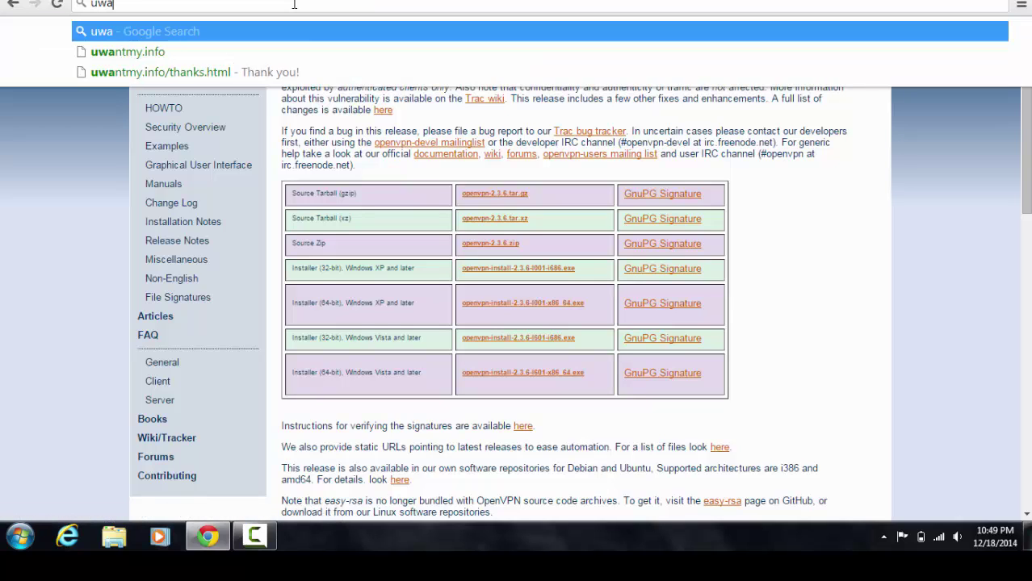
key("Down")
key("Down")
key("Down")
key("Return")
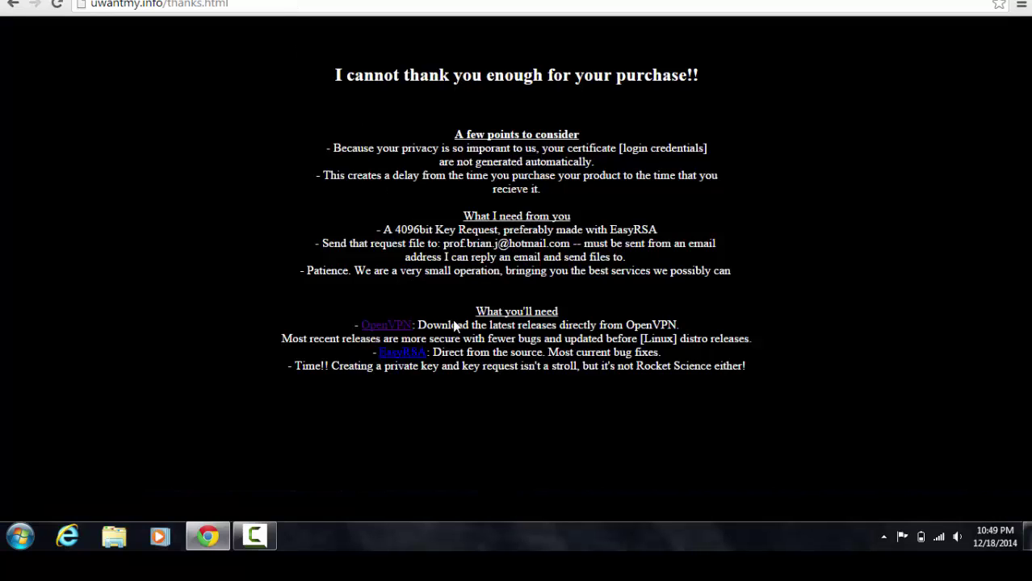
Download EasyRSA-3.0.0-rc2.zip from the easy-rsa GitHub releases page.
left_click(415, 352)
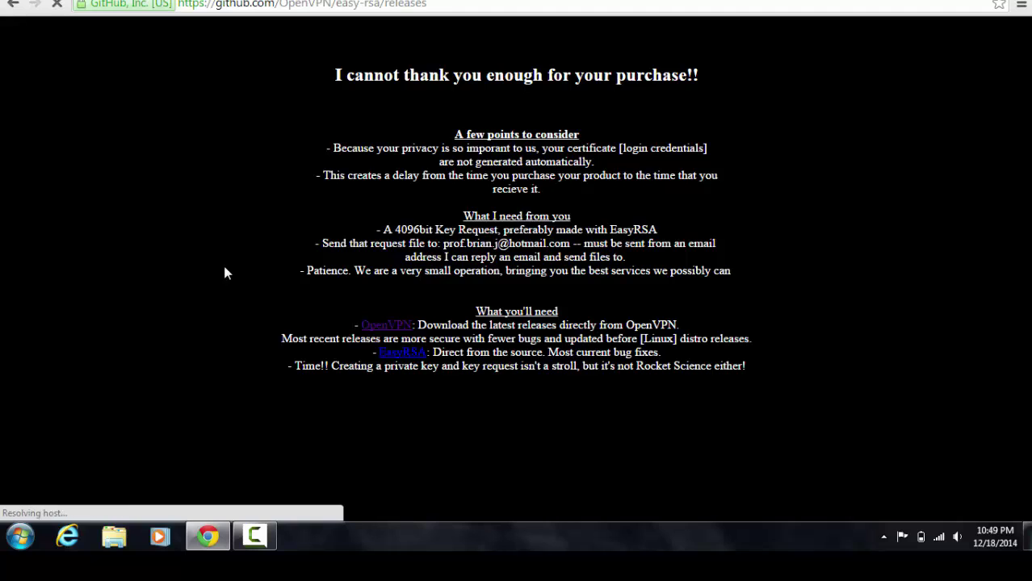
scroll(403, 341, "down", 2)
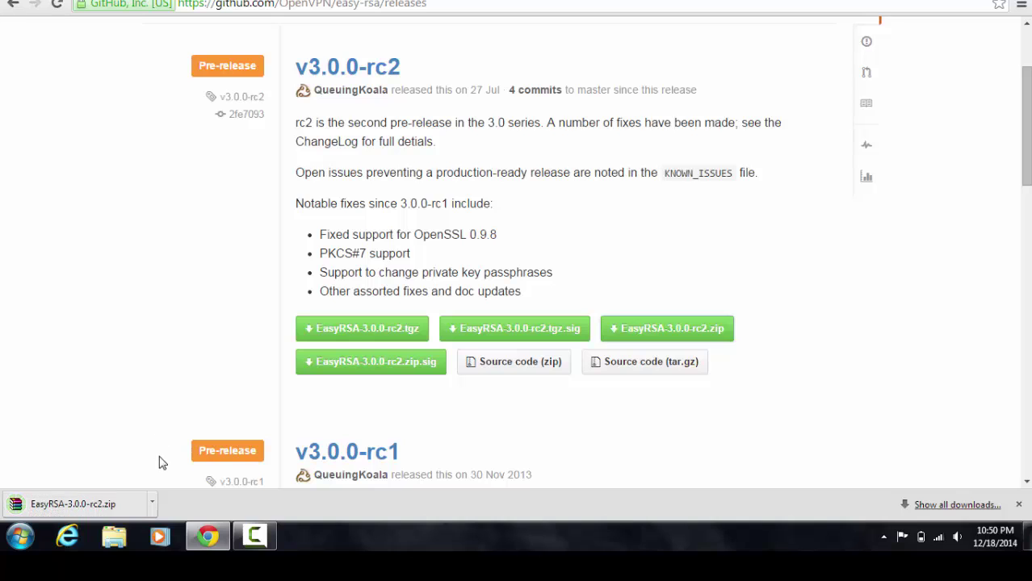
left_click(152, 502)
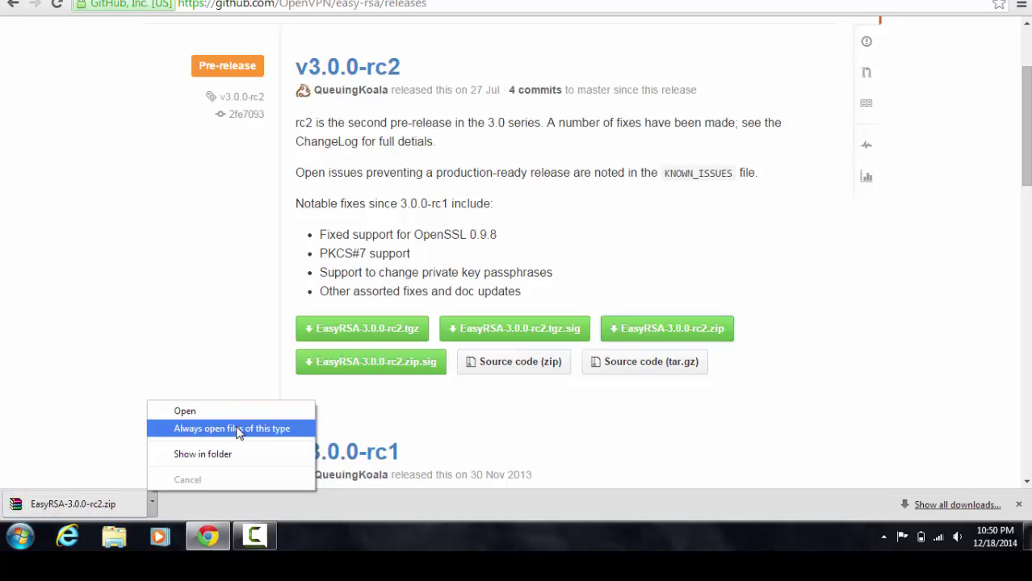
Extract EasyRSA-3.0.0-rc2.zip to an EasyRSA-3.0.0-rc2 folder and open the inner extracted folder.
left_click(239, 454)
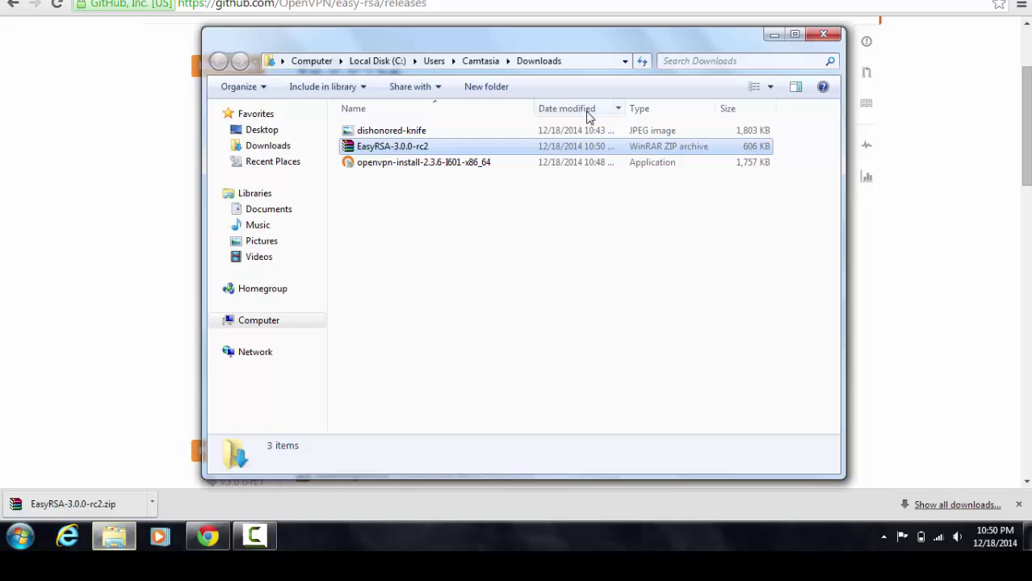
right_click(409, 152)
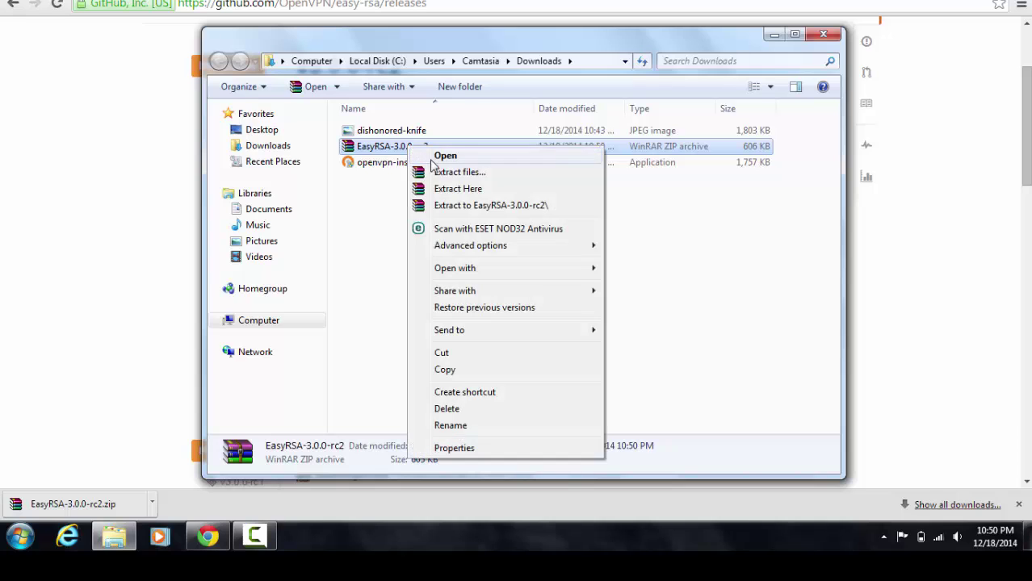
left_click(476, 206)
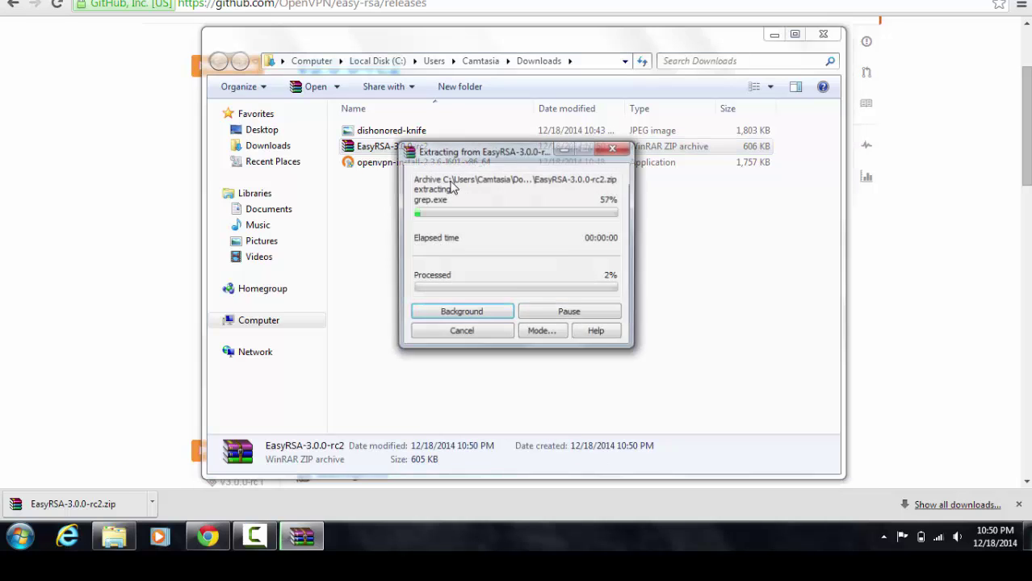
double_click(392, 131)
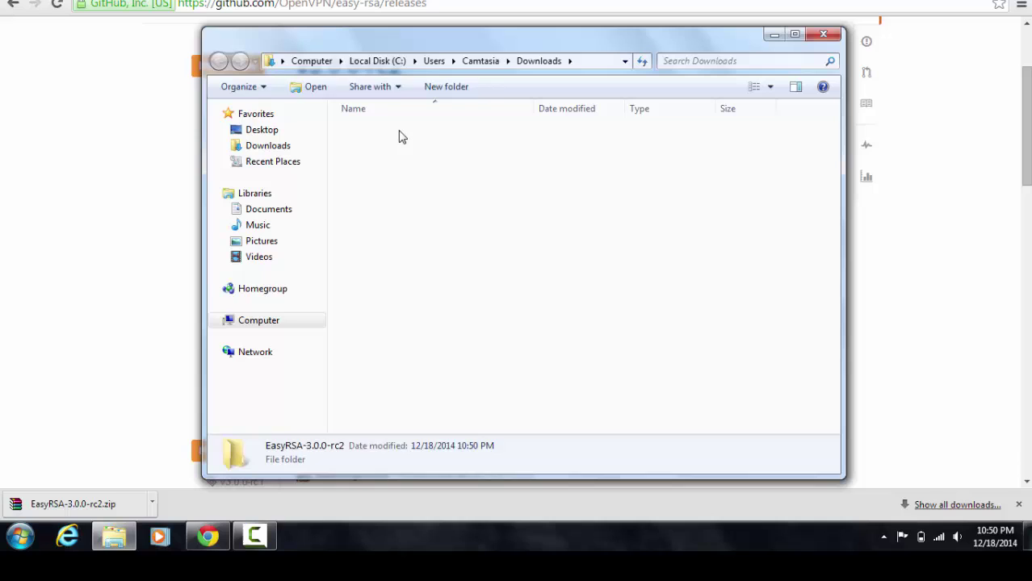
double_click(398, 133)
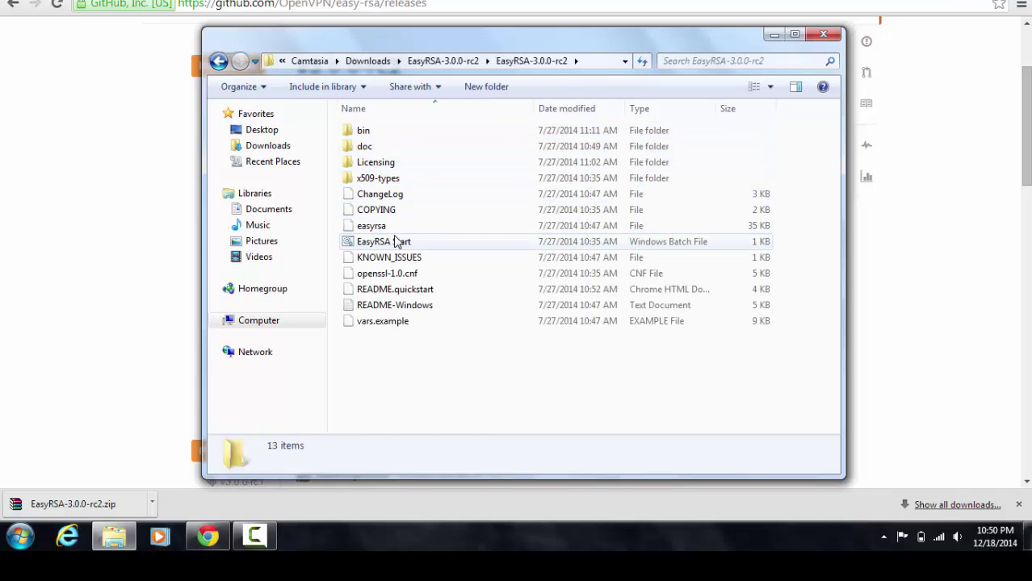
mouse_move(384, 241)
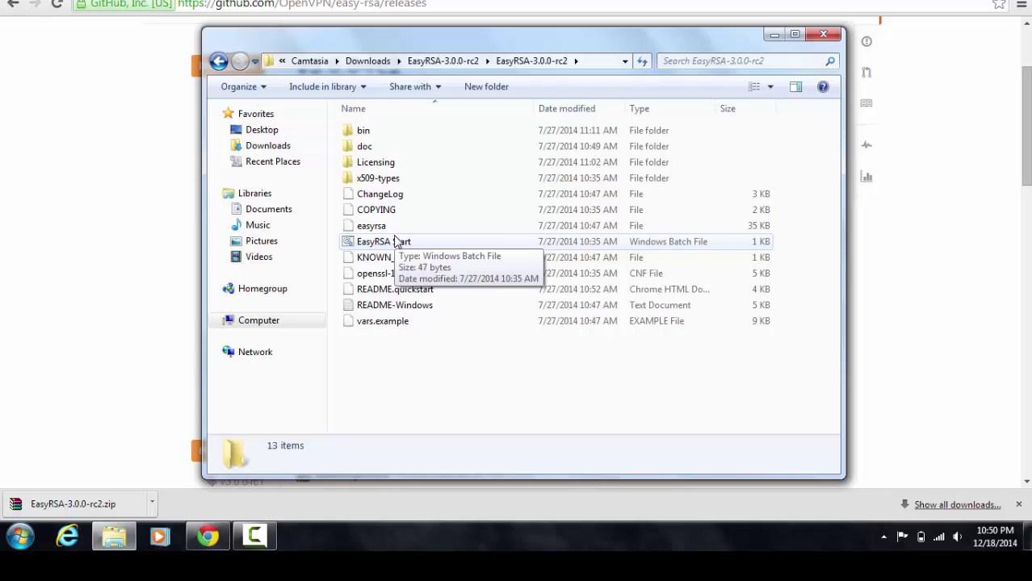
Start the EasyRSA Start batch file, allowing it to run, and list the folder's files.
double_click(395, 241)
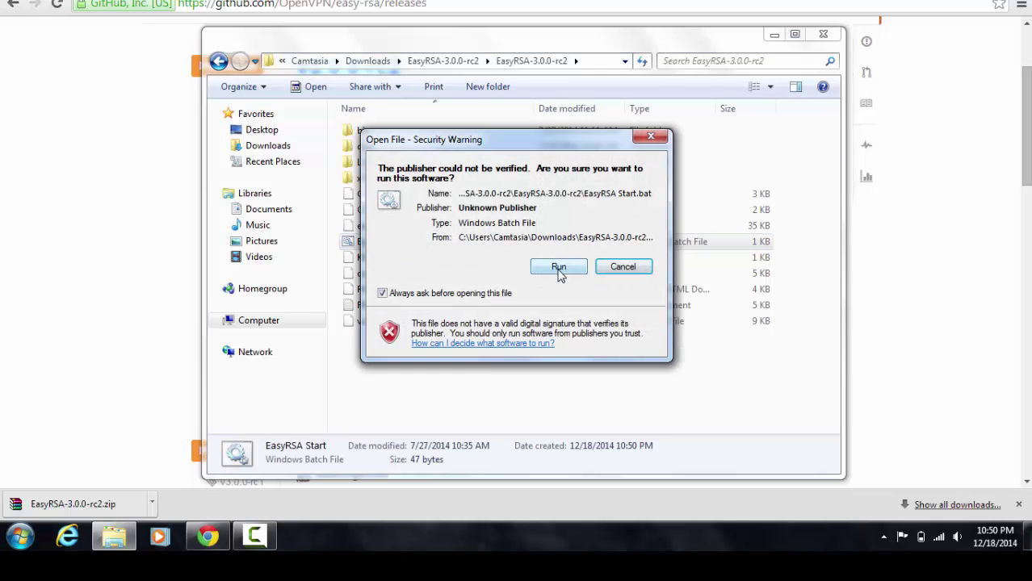
left_click(558, 269)
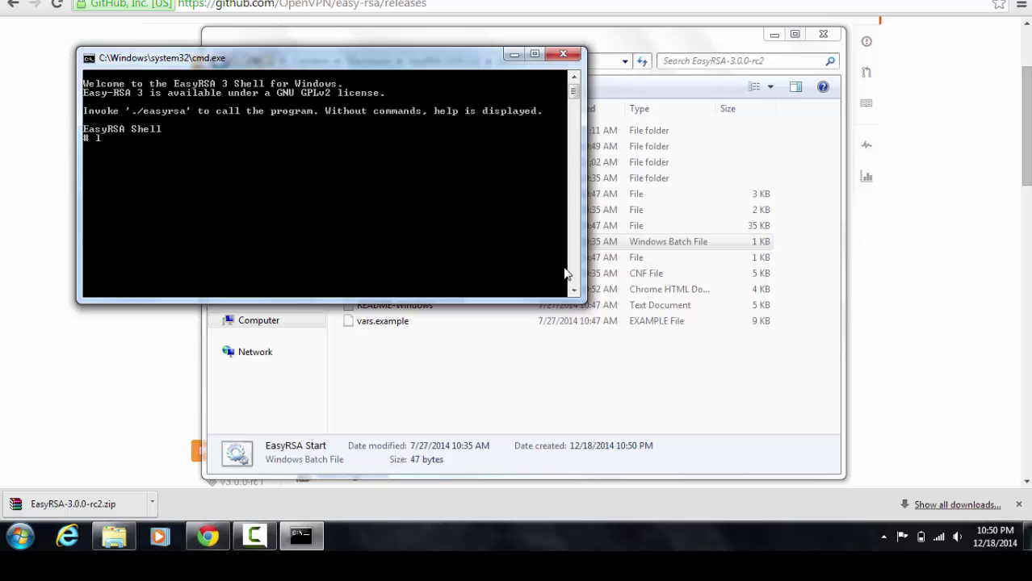
type("s")
key("Return")
Try editing the vars file with 'nano vars.example' and 'edit vars', both failing.
type("nano")
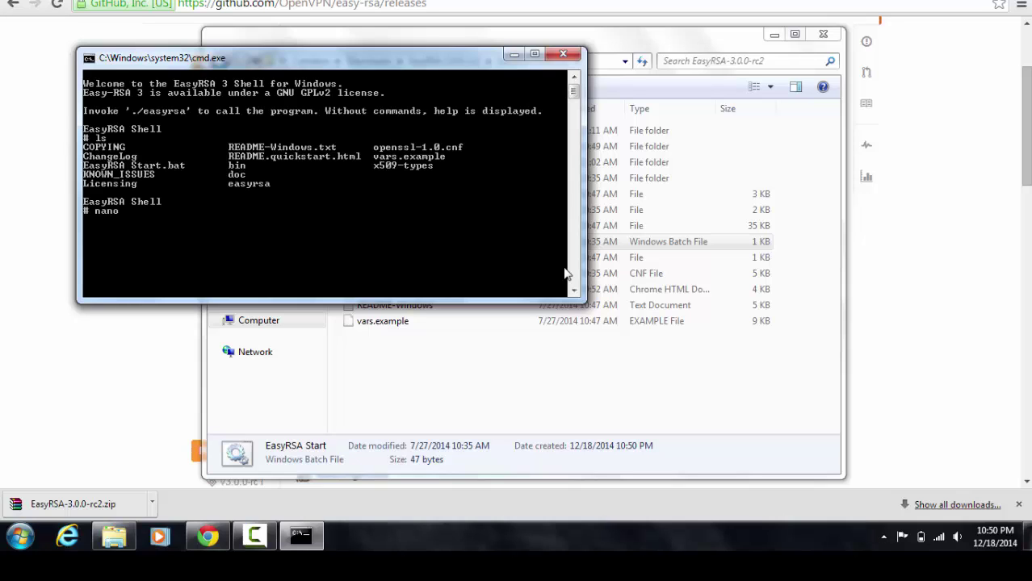
type(" vars.example")
key("Return")
type("edit")
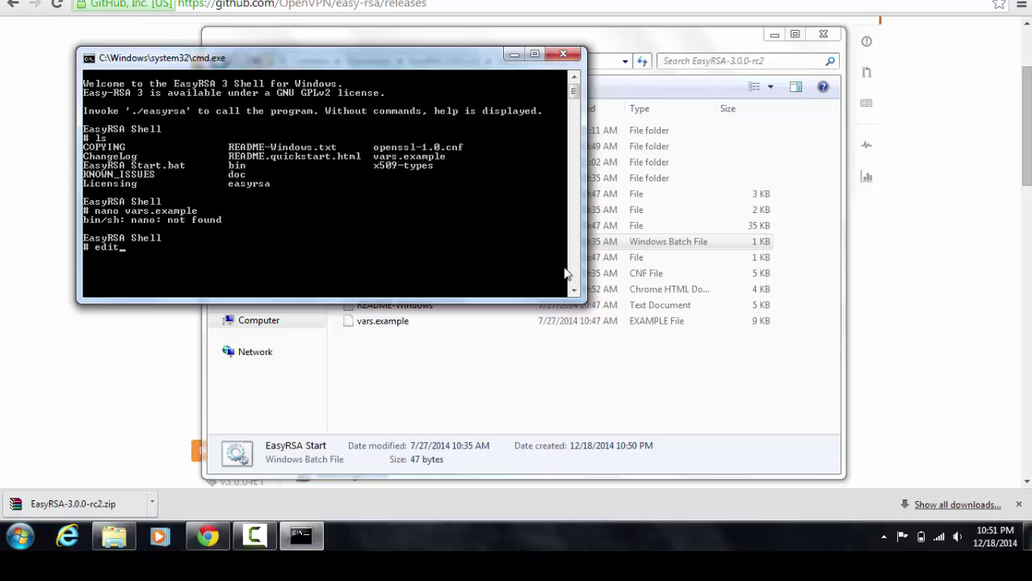
type(" vars")
key("Return")
Open vars.example with WordPad, unchecking 'Always use the selected program' in Open with.
right_click(388, 321)
mouse_move(453, 122)
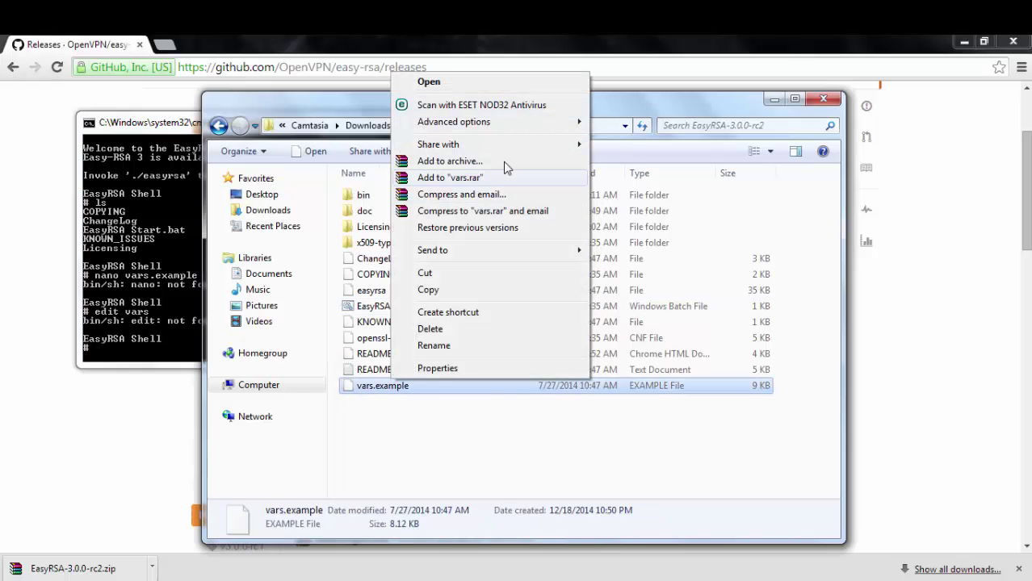
left_click(490, 83)
left_click(373, 356)
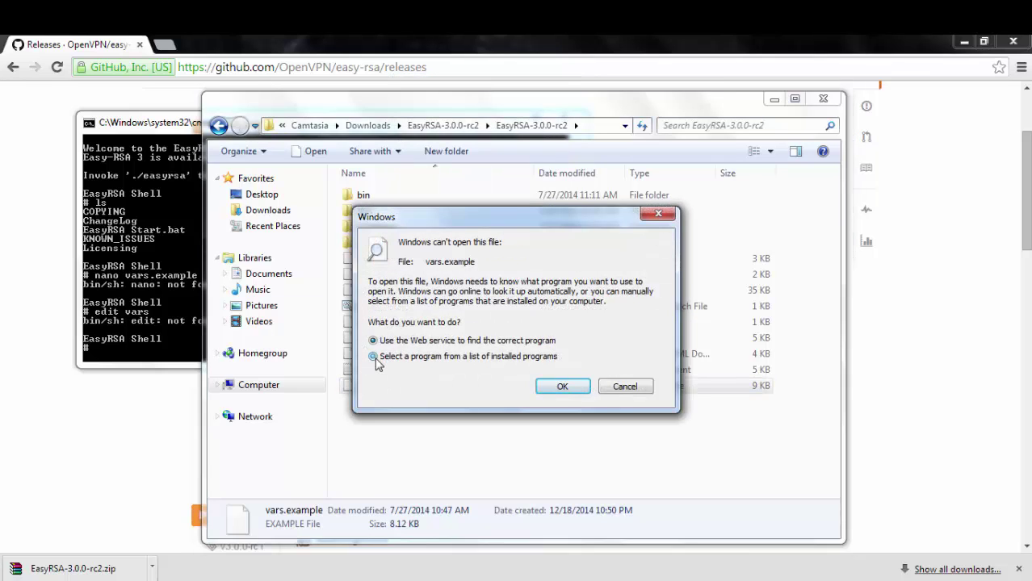
left_click(563, 387)
scroll(420, 322, "down", 2)
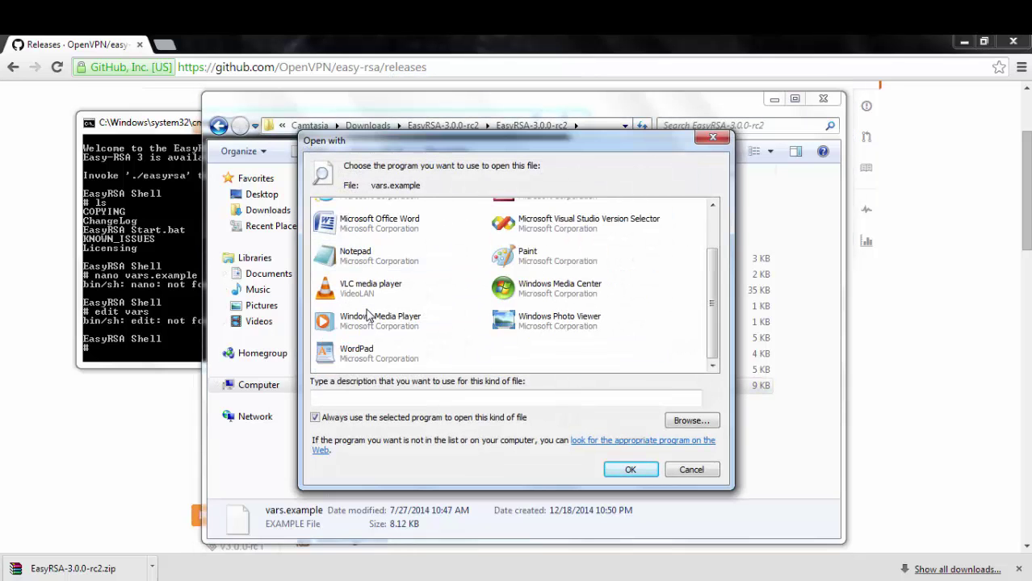
left_click(364, 356)
left_click(326, 420)
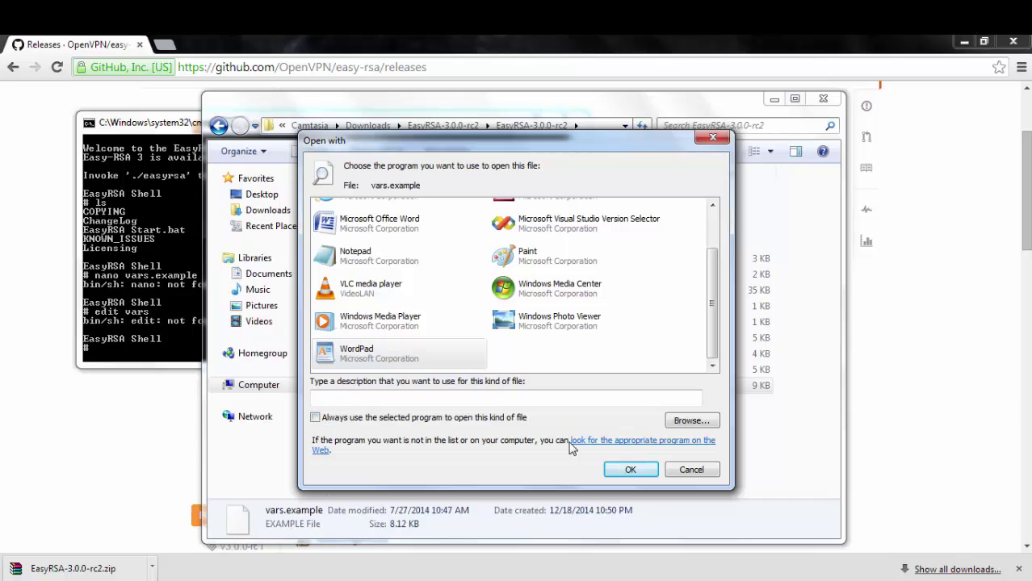
left_click(611, 470)
Find the 2048 value in vars.example and turn WordPad's word wrap off.
key("ctrl+f")
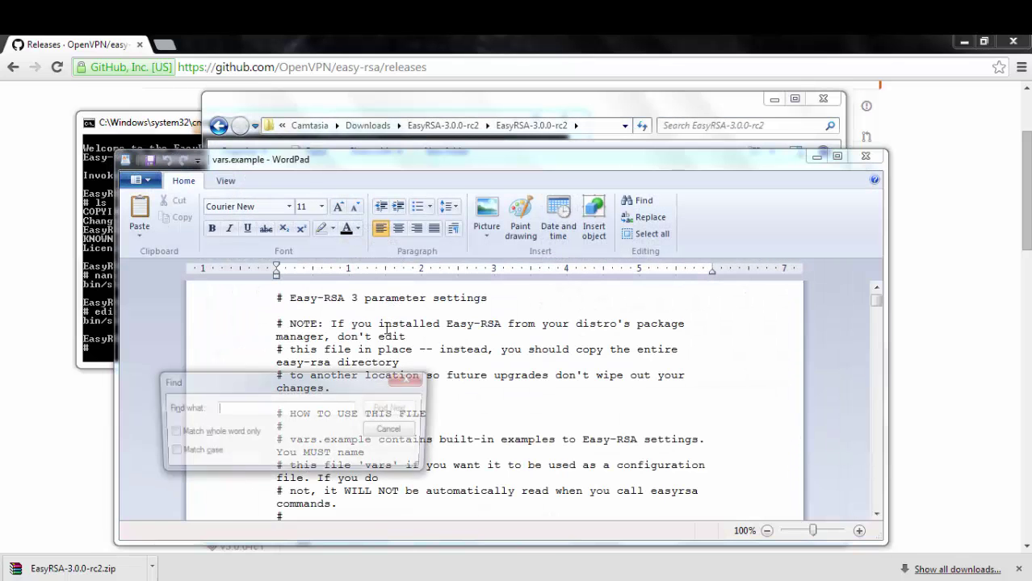
type("20")
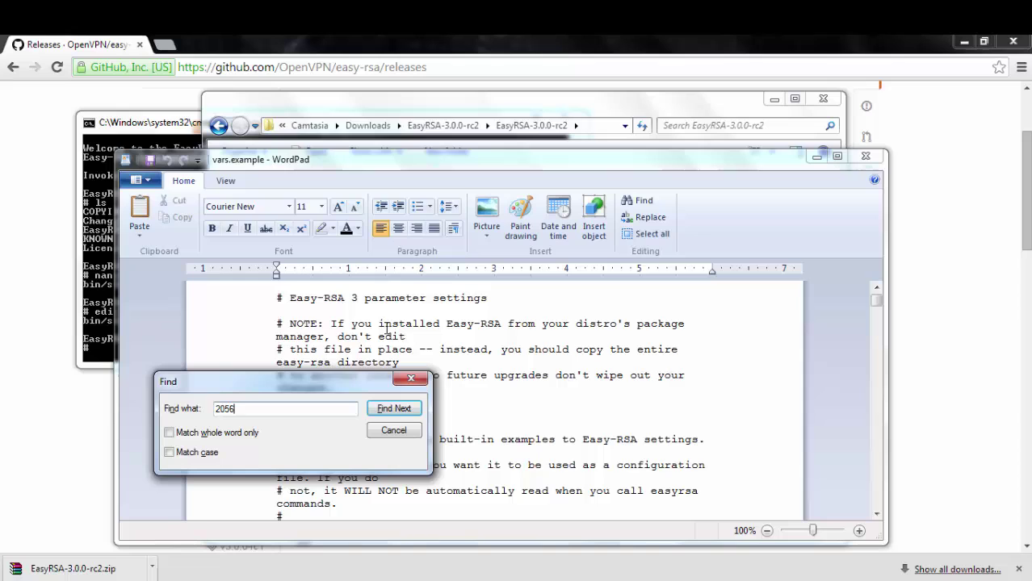
type("48")
key("Return")
left_click(403, 429)
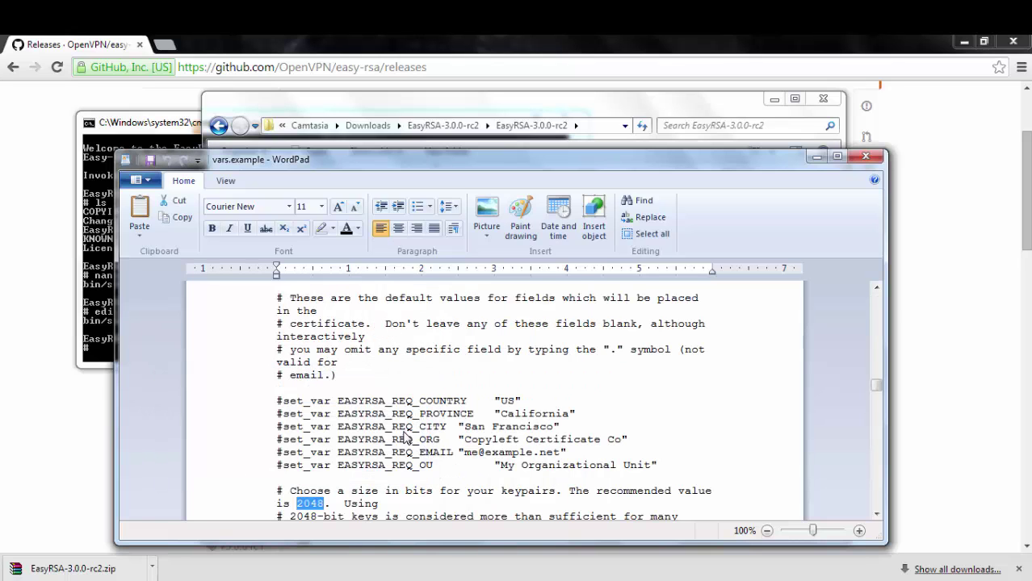
left_click(225, 181)
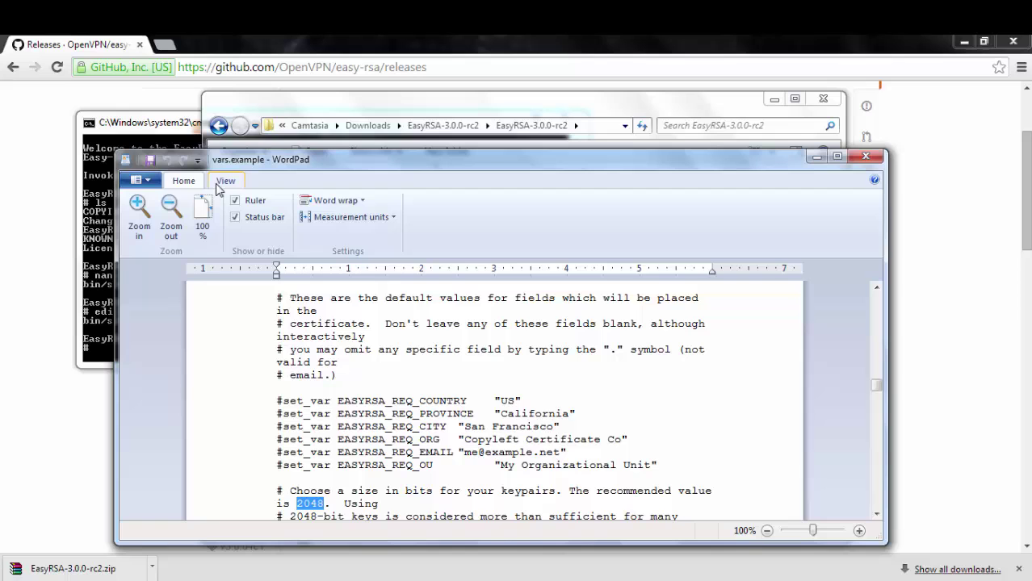
left_click(334, 202)
left_click(484, 473)
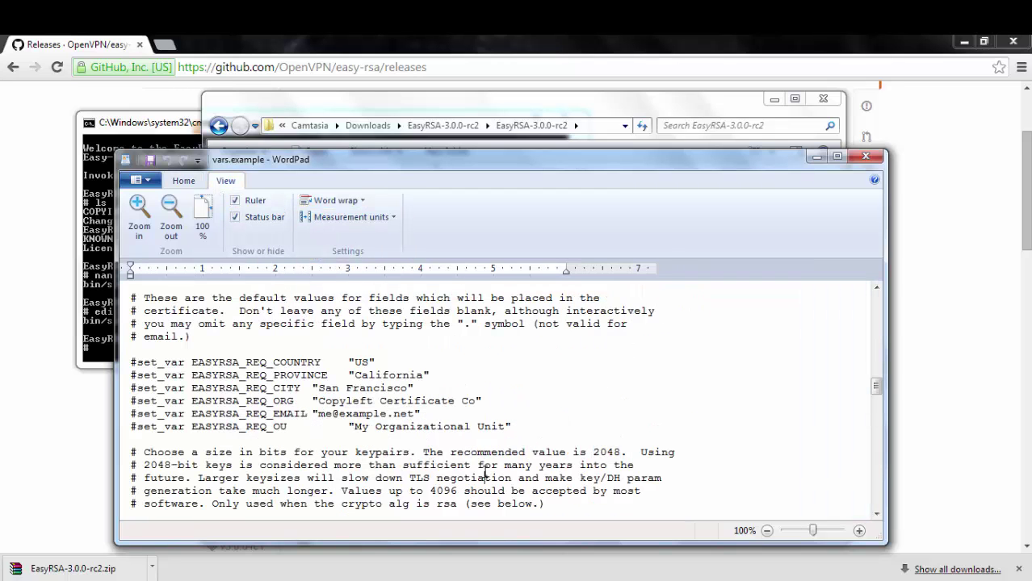
scroll(485, 472, "down", 1)
scroll(484, 472, "down", 2)
Uncomment EASYRSA_KEY_SIZE and change its value from 2048 to 4096.
left_click(138, 410)
key("BackSpace")
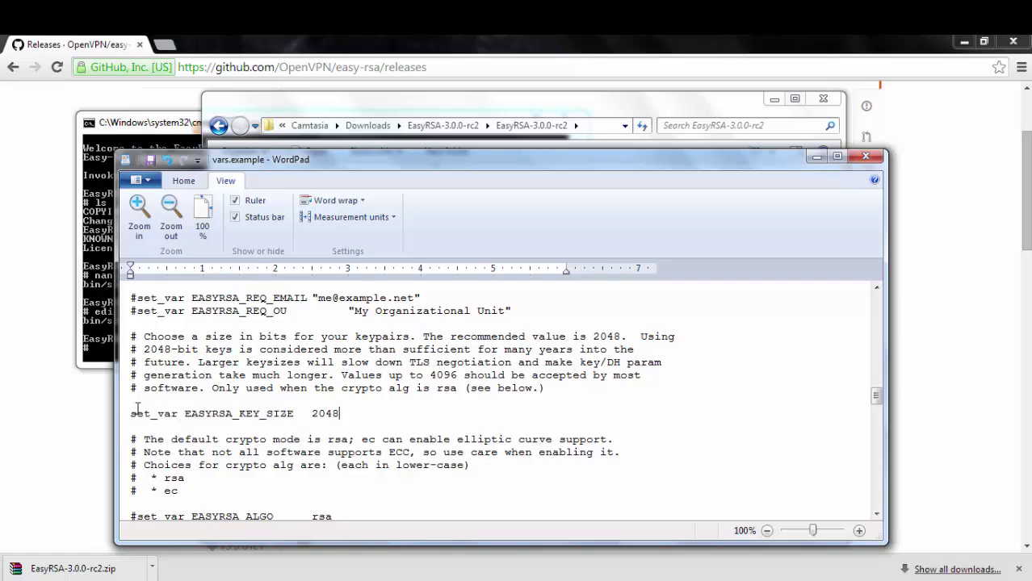
key("End")
key("BackSpace")
key("BackSpace")
key("BackSpace")
key("BackSpace")
type("4096")
key("Down")
key("Down")
key("Down")
key("Down")
key("Down")
key("Down")
key("Down")
key("Down")
key("Down")
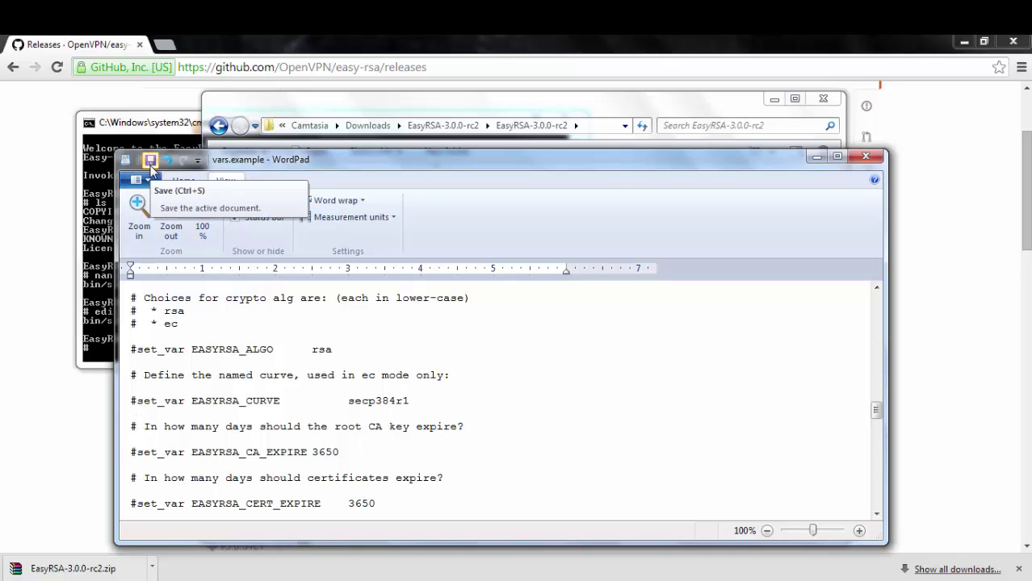
key("Page_Down")
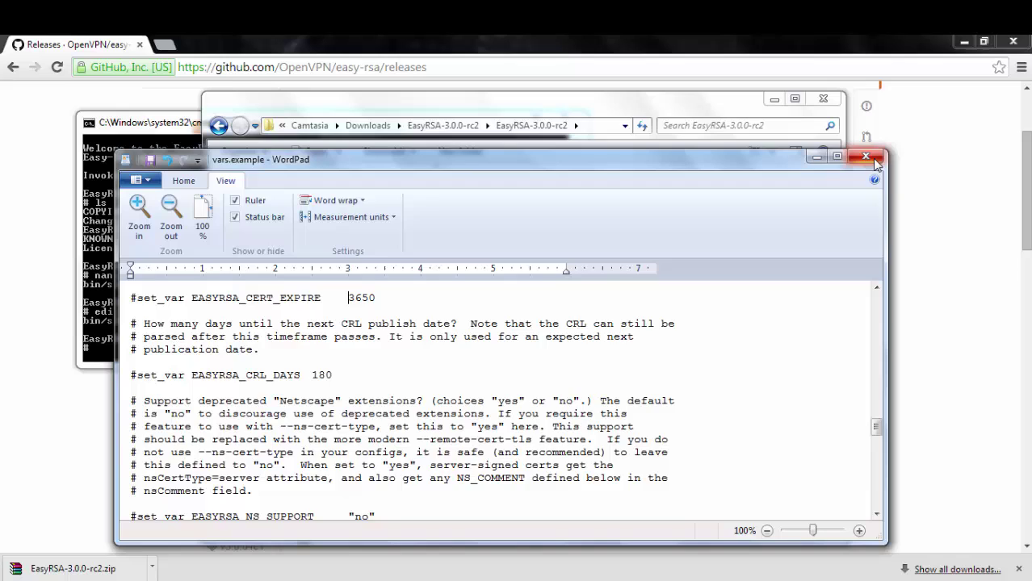
Close WordPad and rename vars.example to vars with 'mv vars.example vars'.
left_click(865, 156)
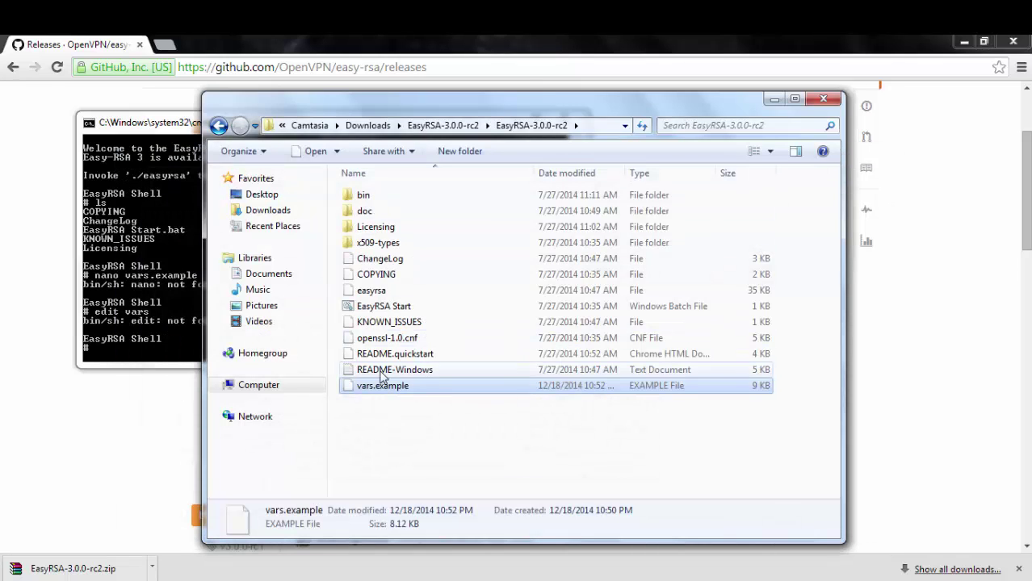
left_click(157, 288)
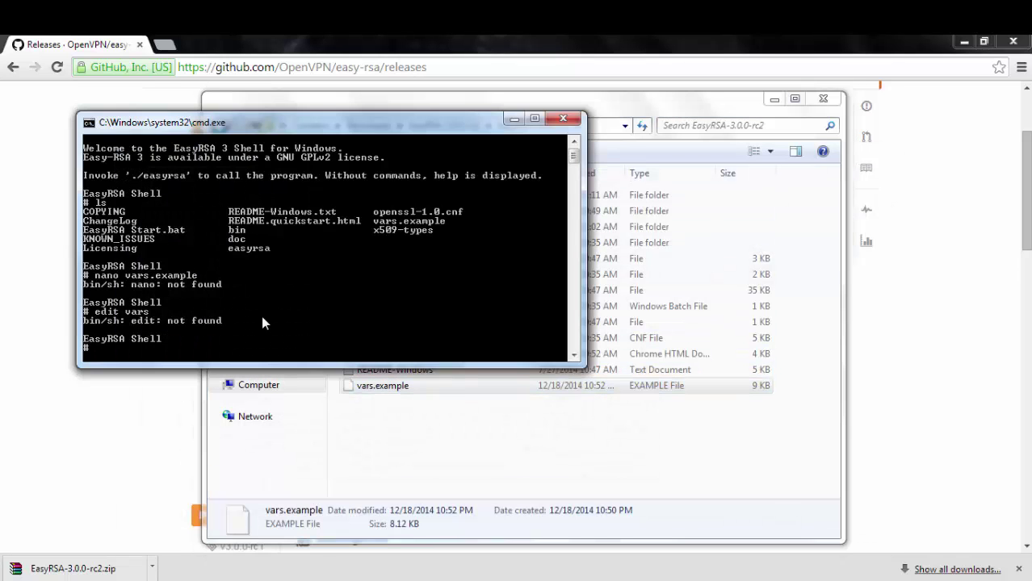
type("mv var")
type("s.example vars")
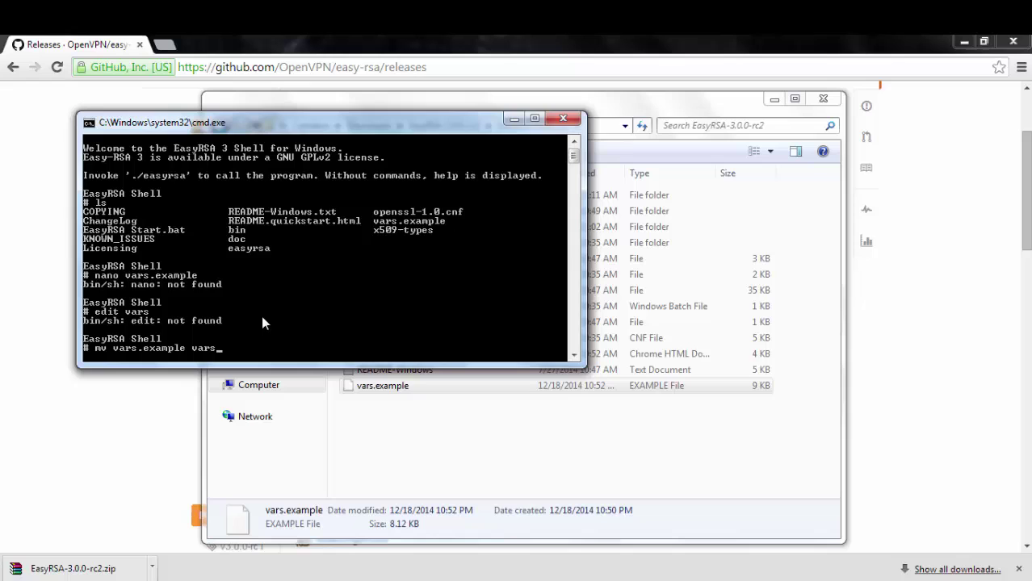
key("Return")
List the folder to confirm the rename and show the ./easyrsa command help.
type("ls")
key("Return")
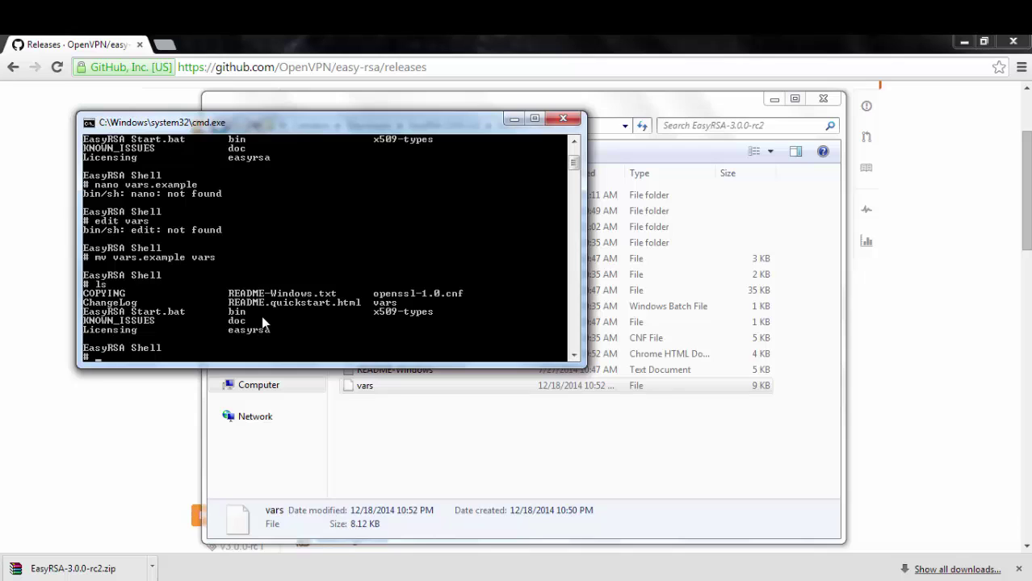
type("./easyr")
type("sa")
key("Return")
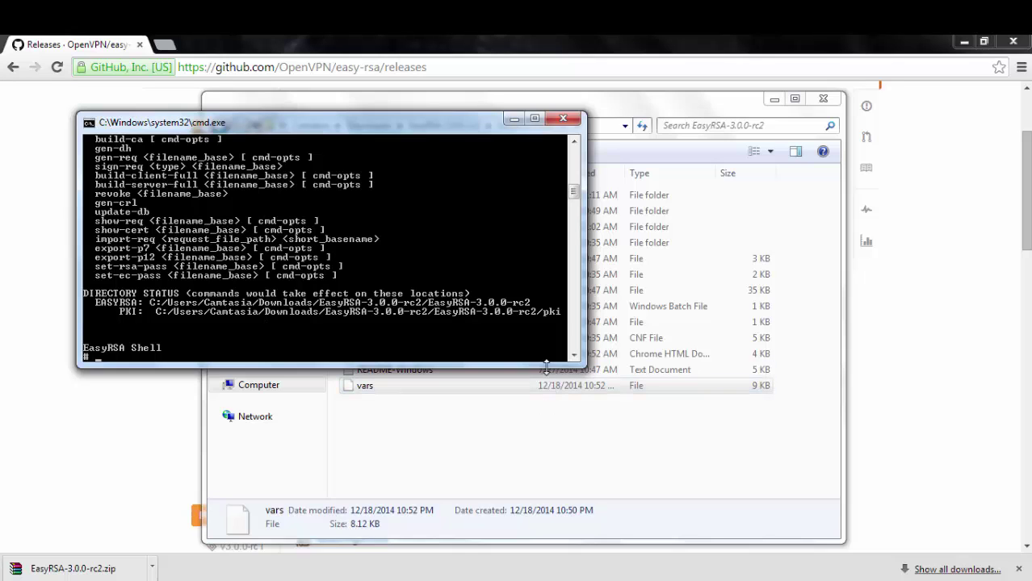
Enlarge the shell window and run './easyrsa init-pki' to create the PKI directory.
left_click_drag(540, 369, 546, 464)
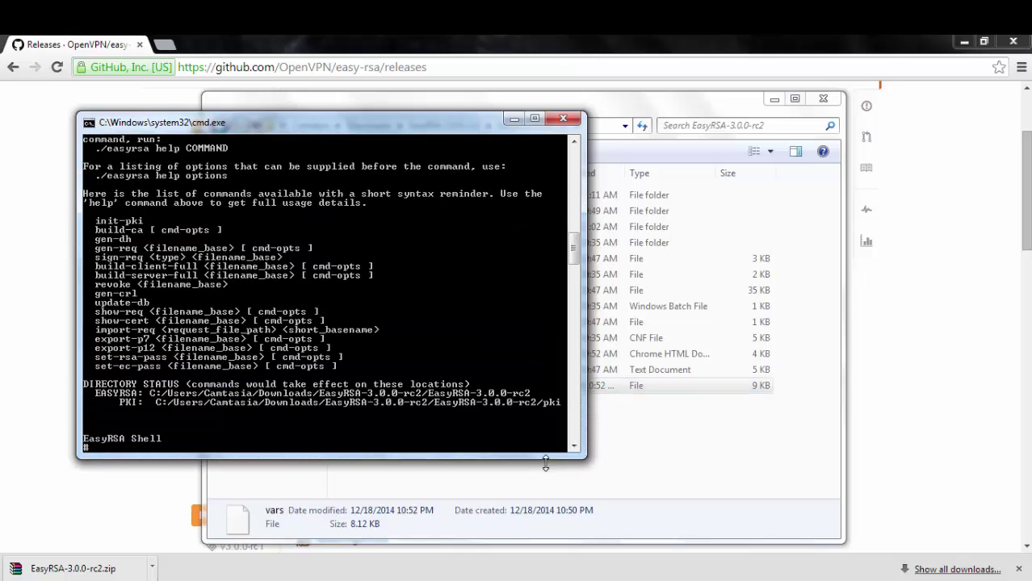
type("./easyrsa ")
type("init-")
type("pki")
key("Return")
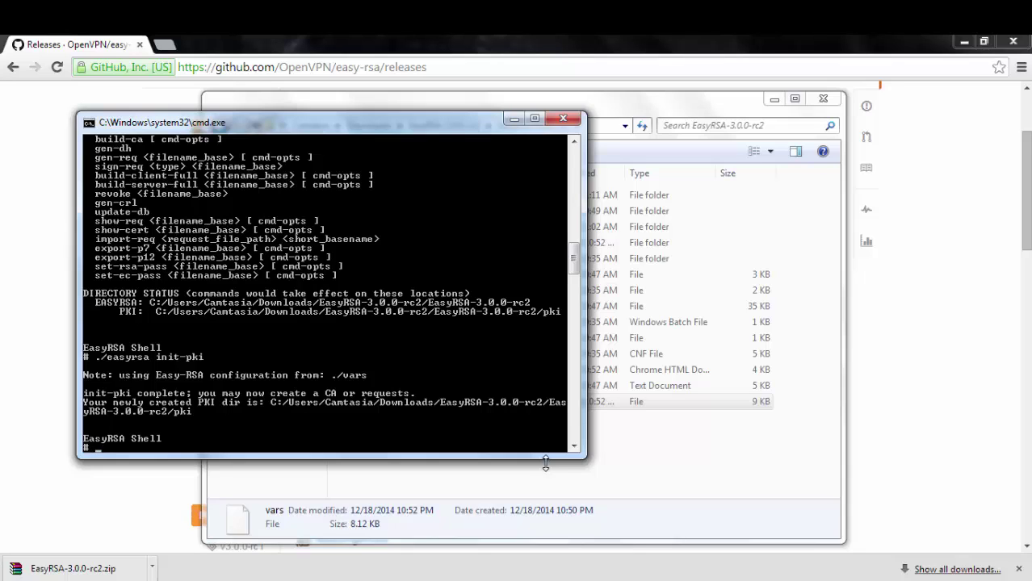
type("./easyr")
type("sa ge")
type("n-req")
type(" bj")
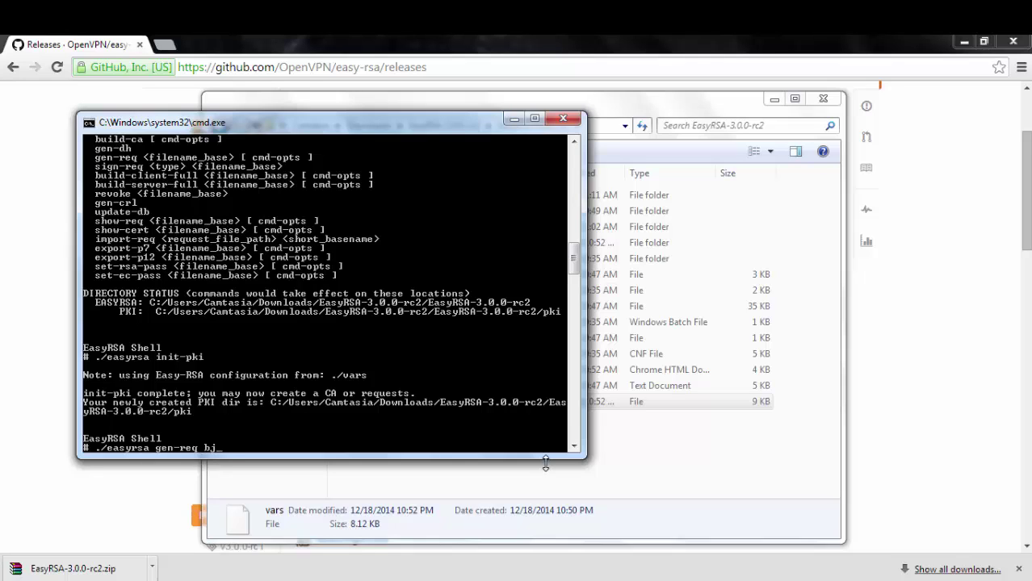
type("_1")
Generate the bj_1 request with a PEM passphrase and the user's name as Common Name, then exit.
key("Return")
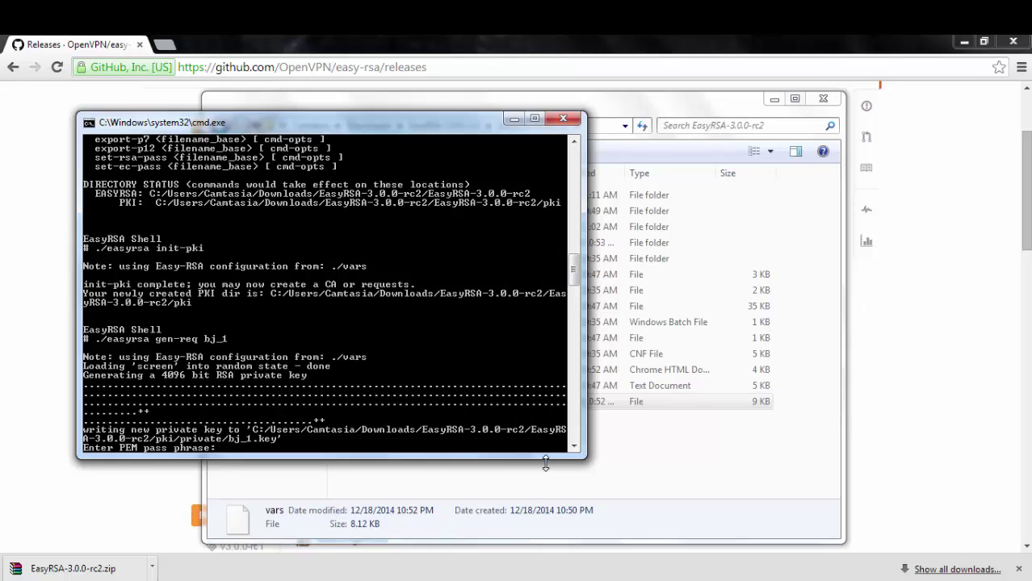
key("Return")
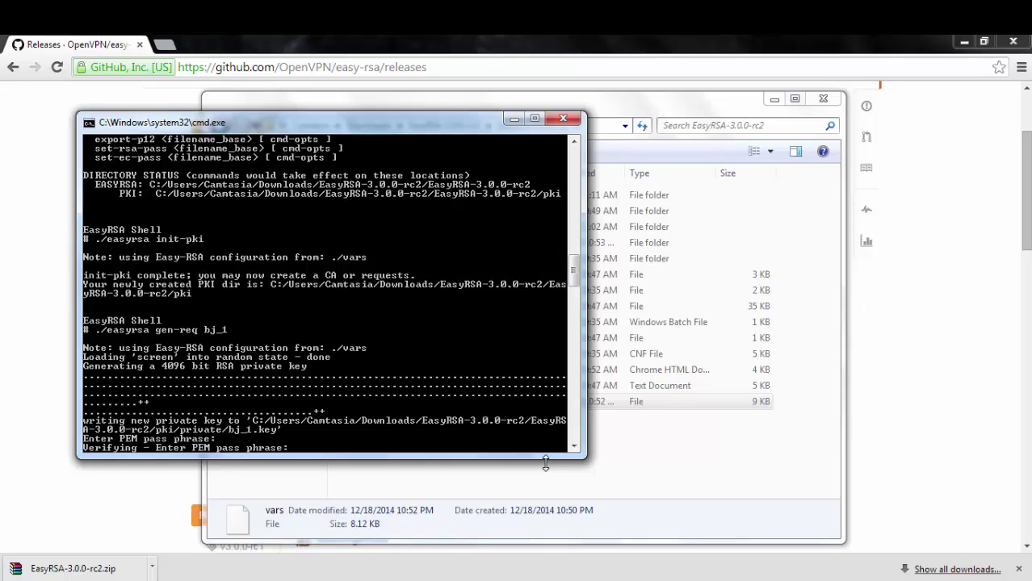
key("Return")
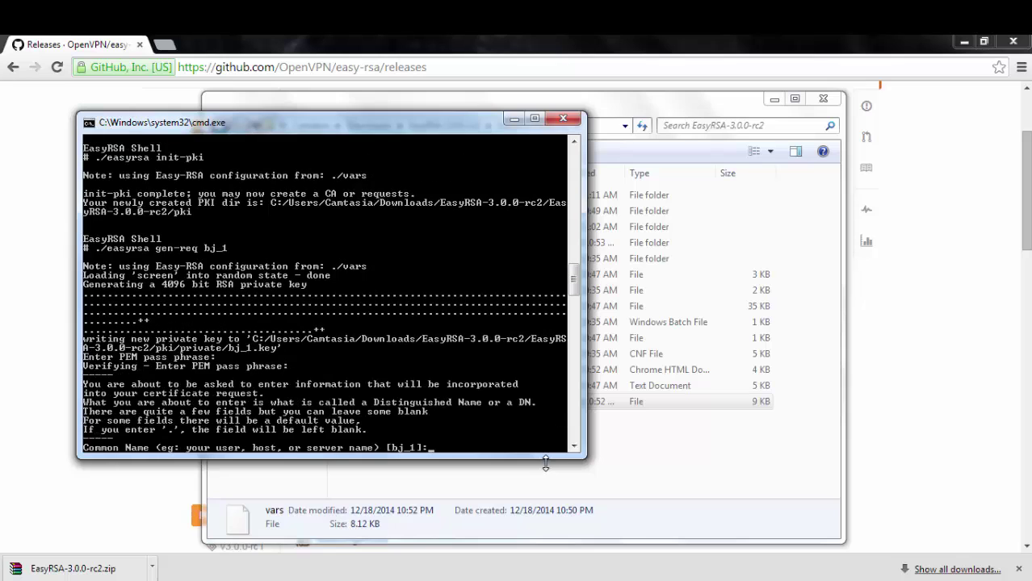
type("Bri")
type("an J")
key("Return")
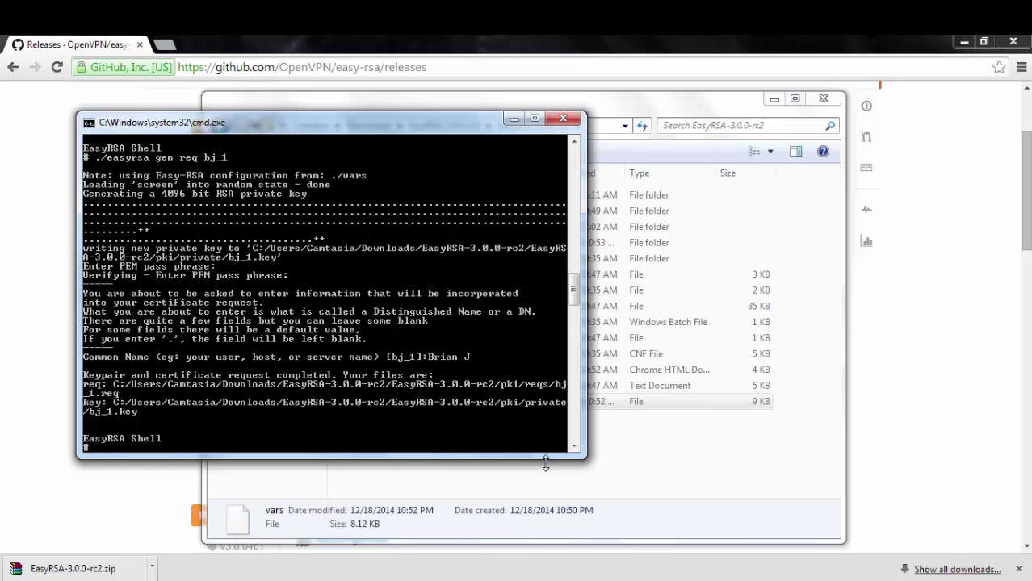
type("exit")
key("Return")
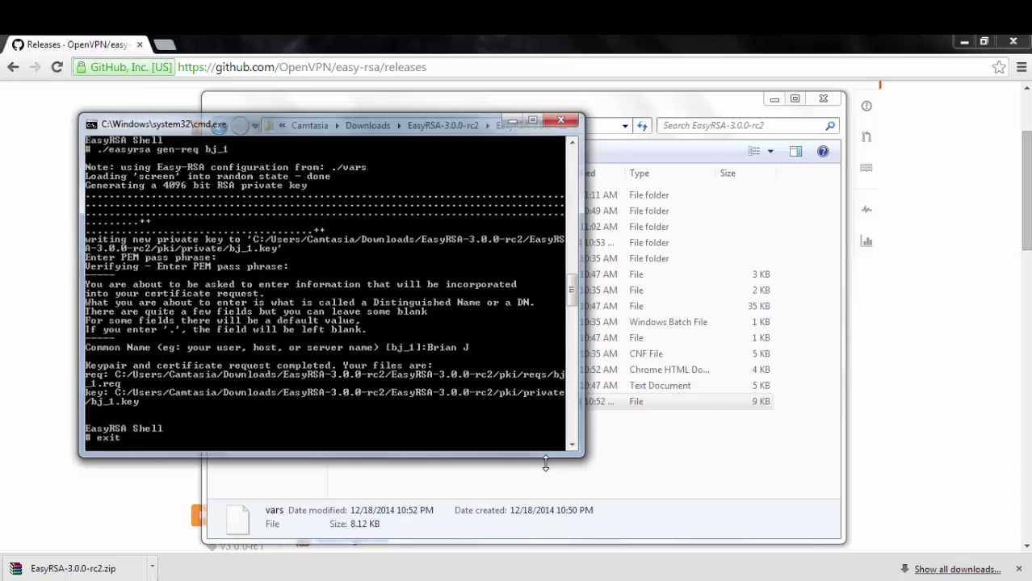
Confirm bj_1.req is present in the pki\reqs folder.
double_click(371, 242)
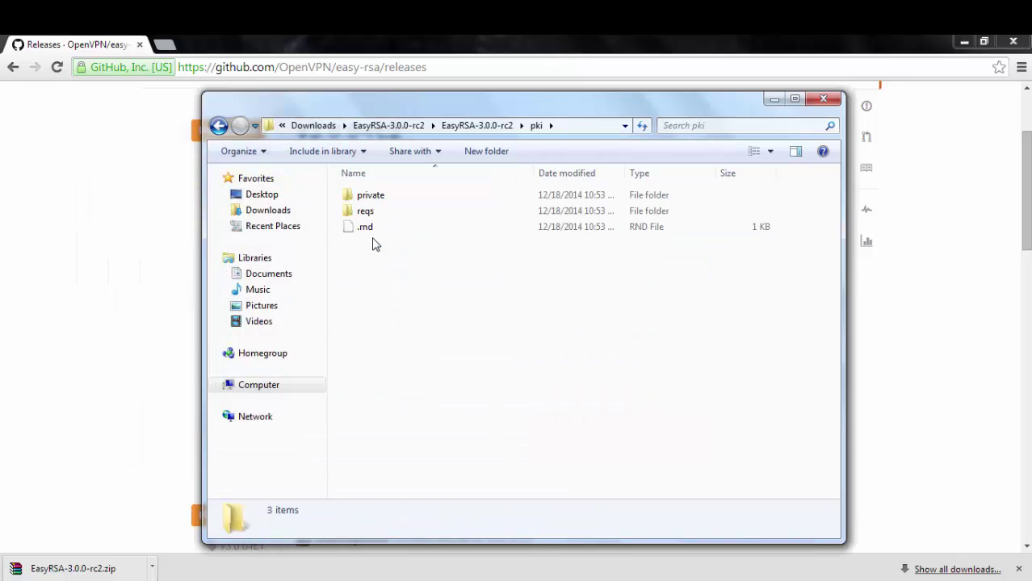
double_click(387, 211)
left_click(386, 201)
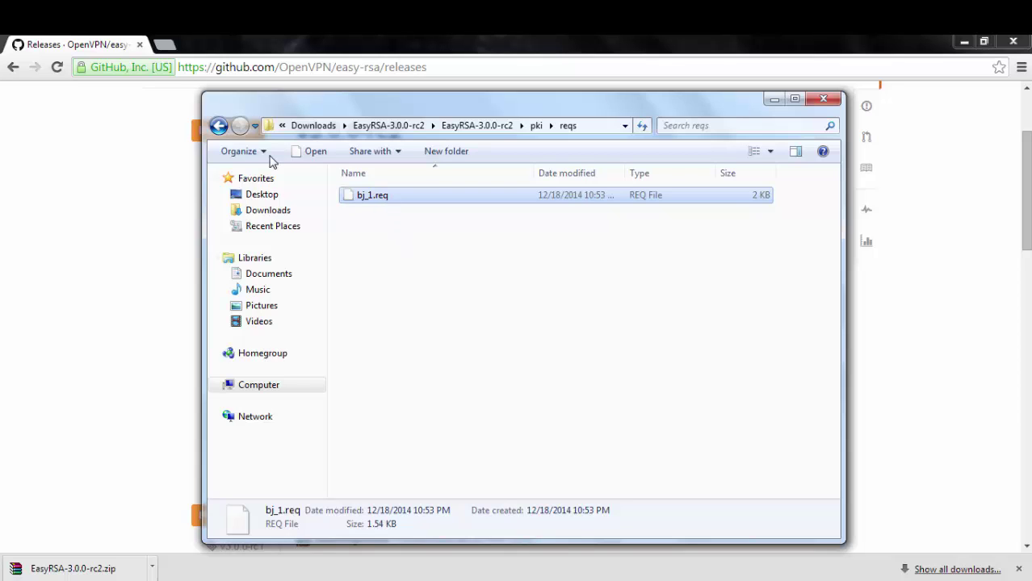
Confirm bj_1.key is present in the pki\private folder.
left_click(219, 126)
double_click(367, 198)
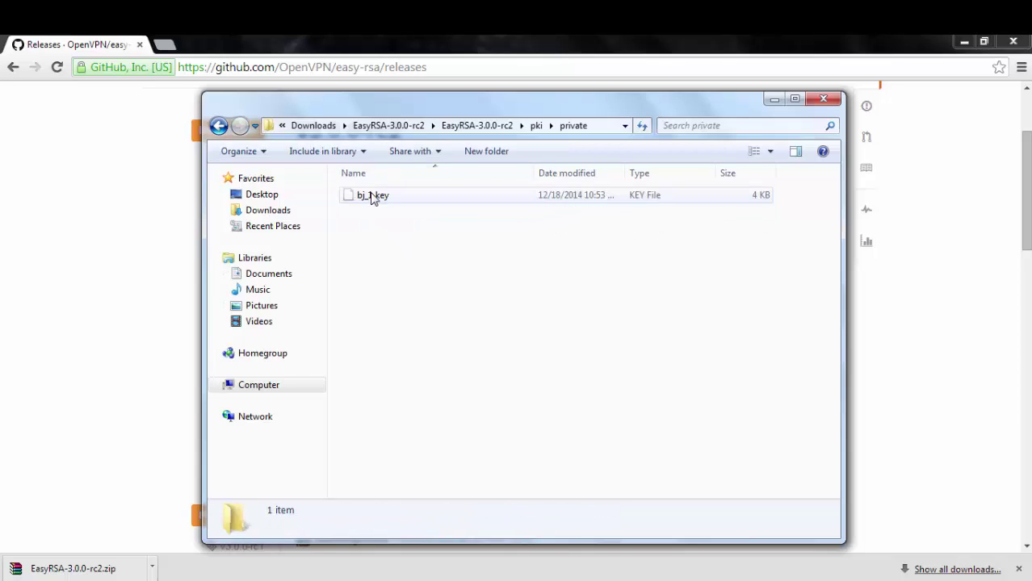
left_click(379, 198)
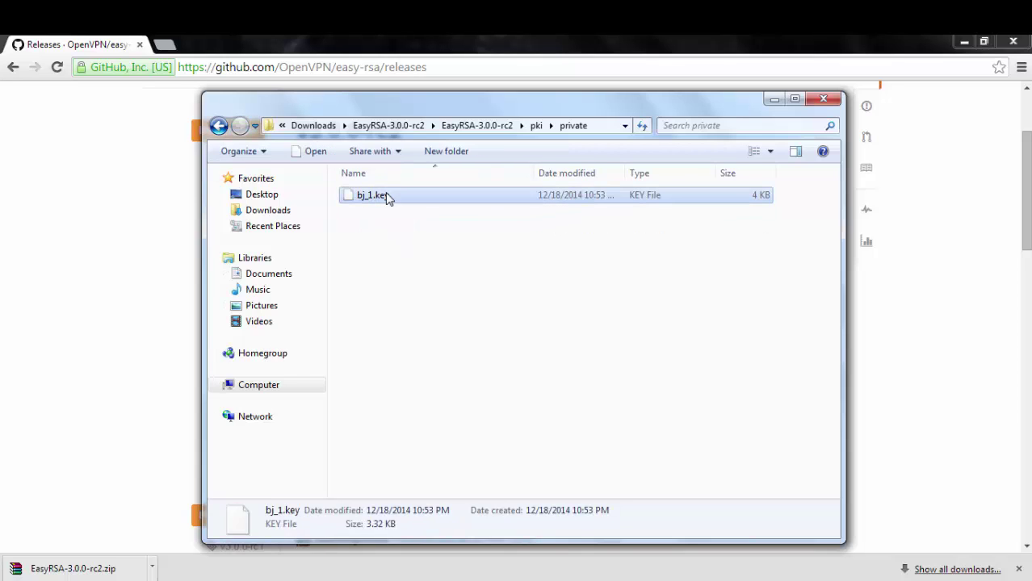
left_click(479, 270)
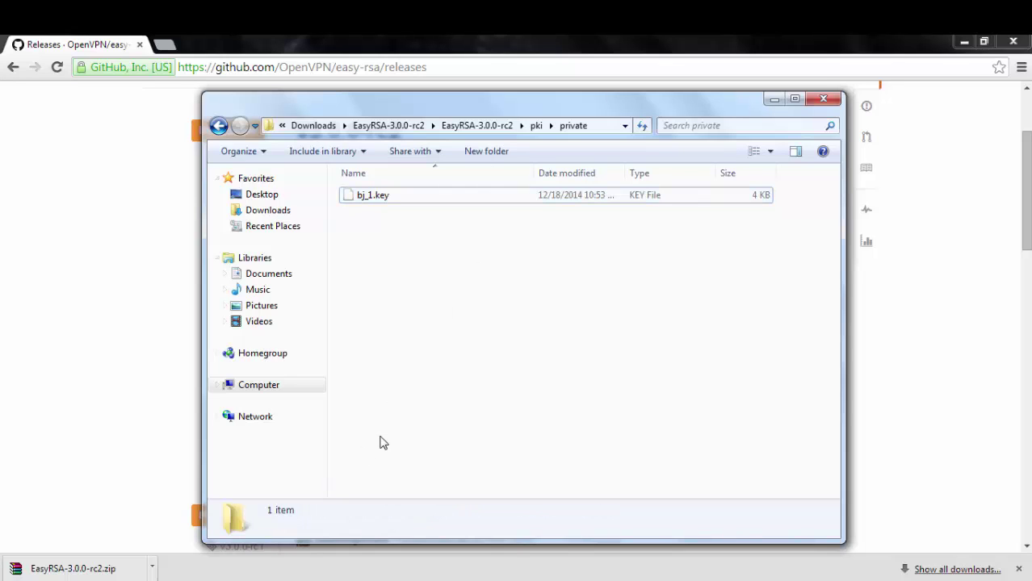